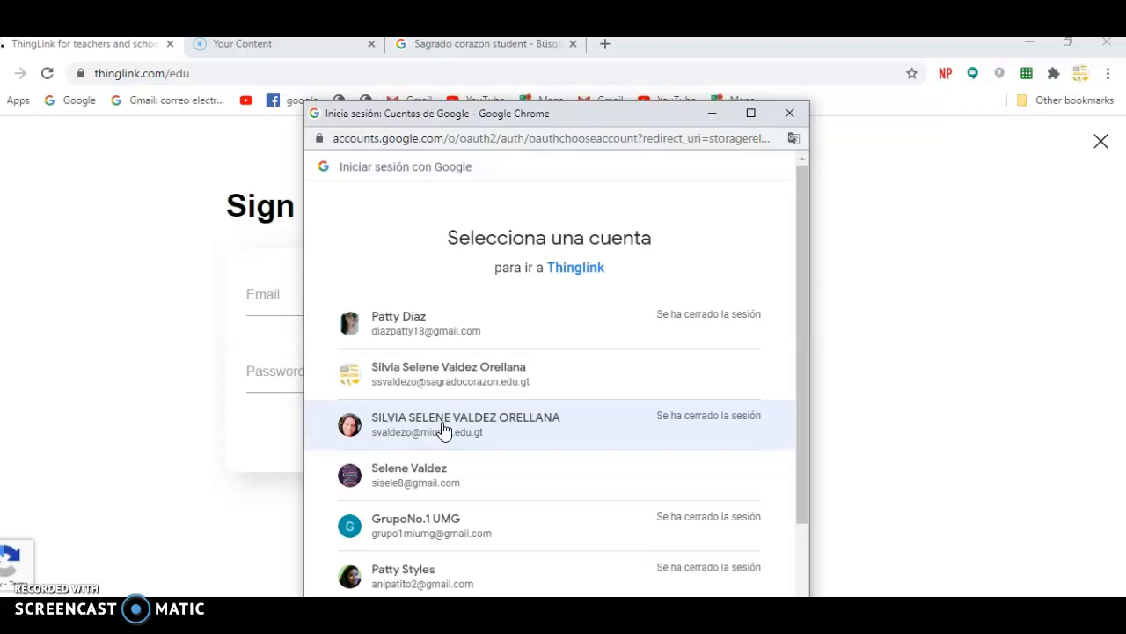
- Sign in with the school Google account and enter the account password
left_click(443, 425)
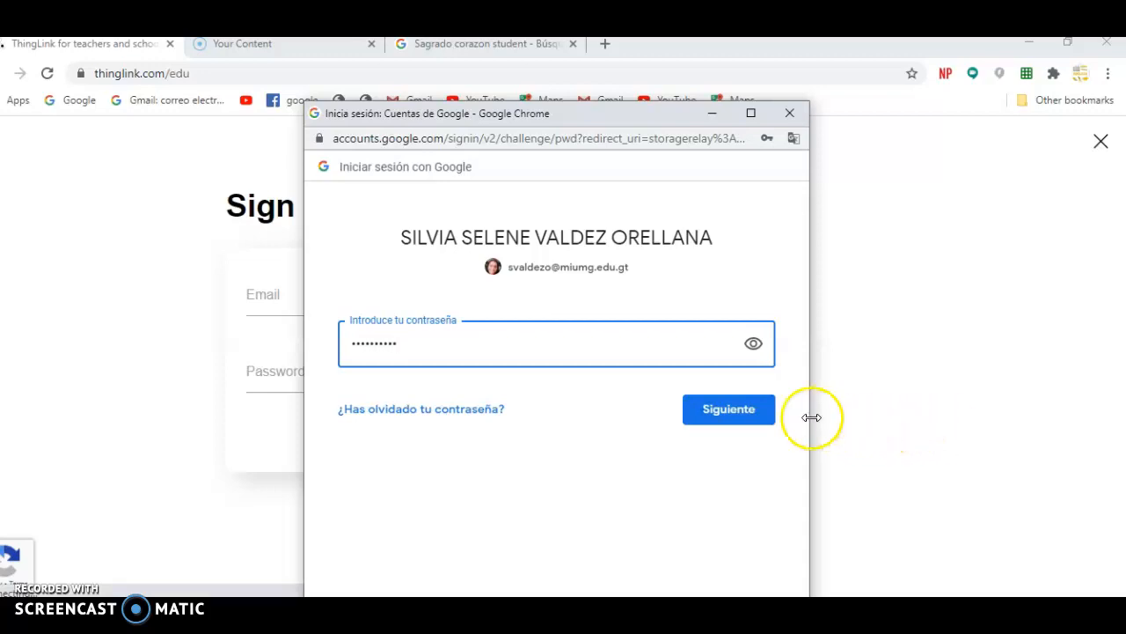
left_click(729, 412)
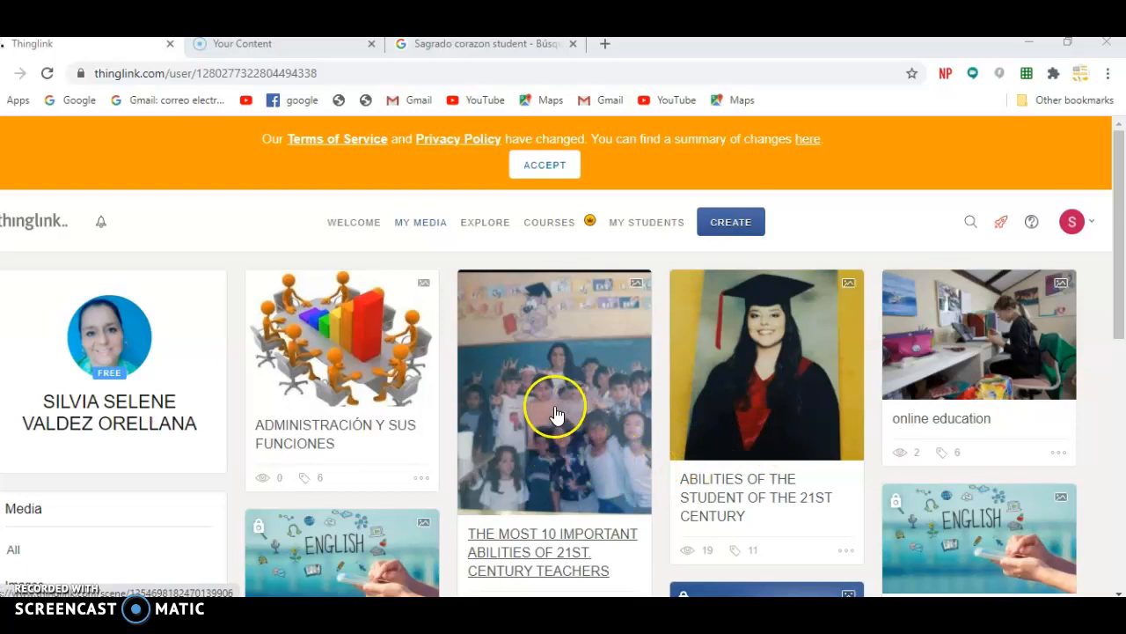
- Open the interactive image "THE MOST 10 IMPORTANT ABILITIES OF 21ST. CENTURY TEACHERS" from the media library
scroll(563, 407, "down", 1)
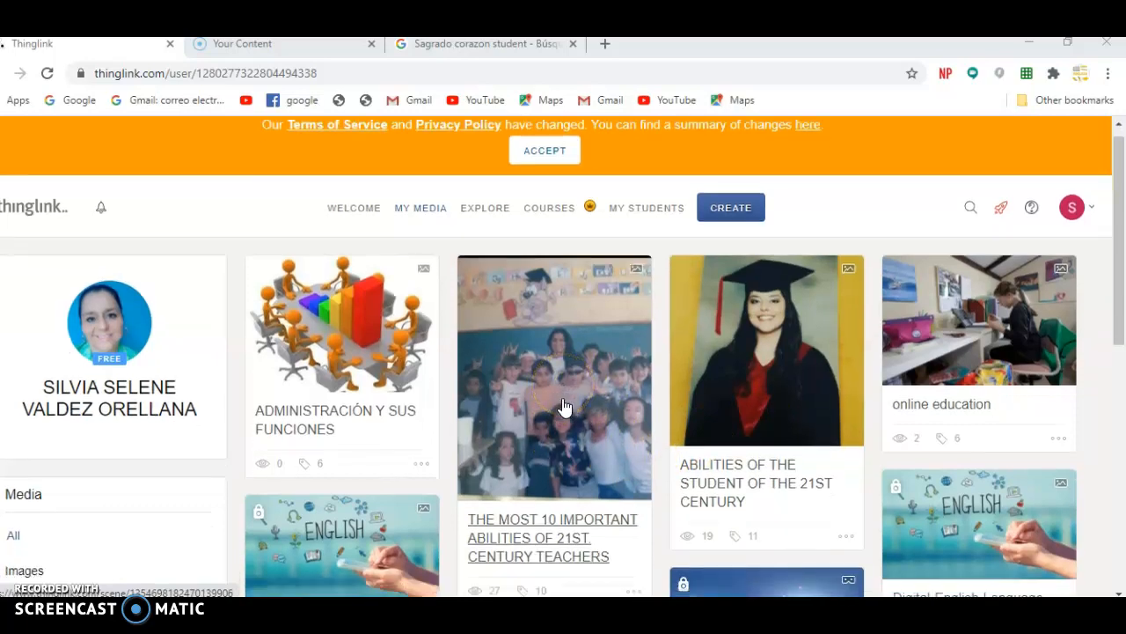
scroll(570, 398, "up", 1)
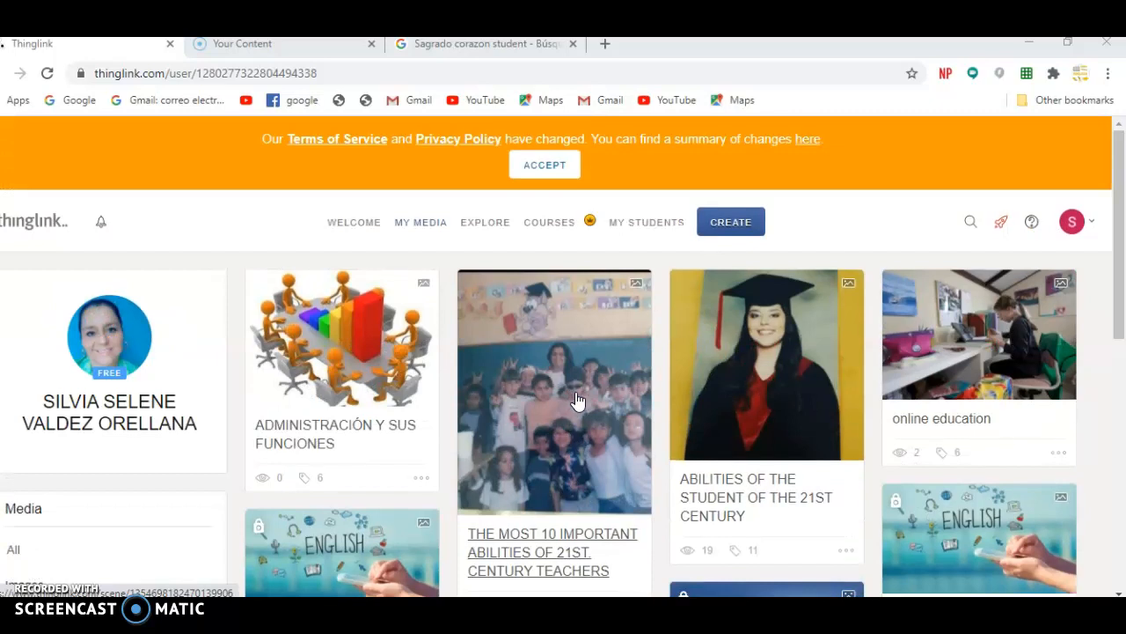
left_click(578, 400)
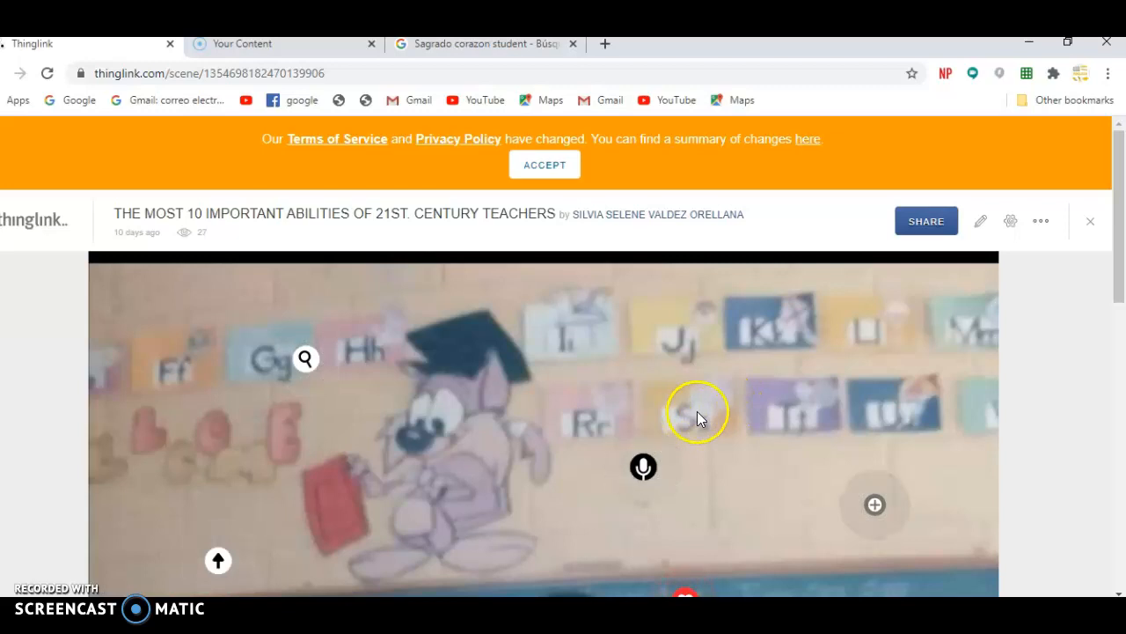
- Examine the whole classroom photo and the icon tags placed across it
scroll(698, 411, "down", 3)
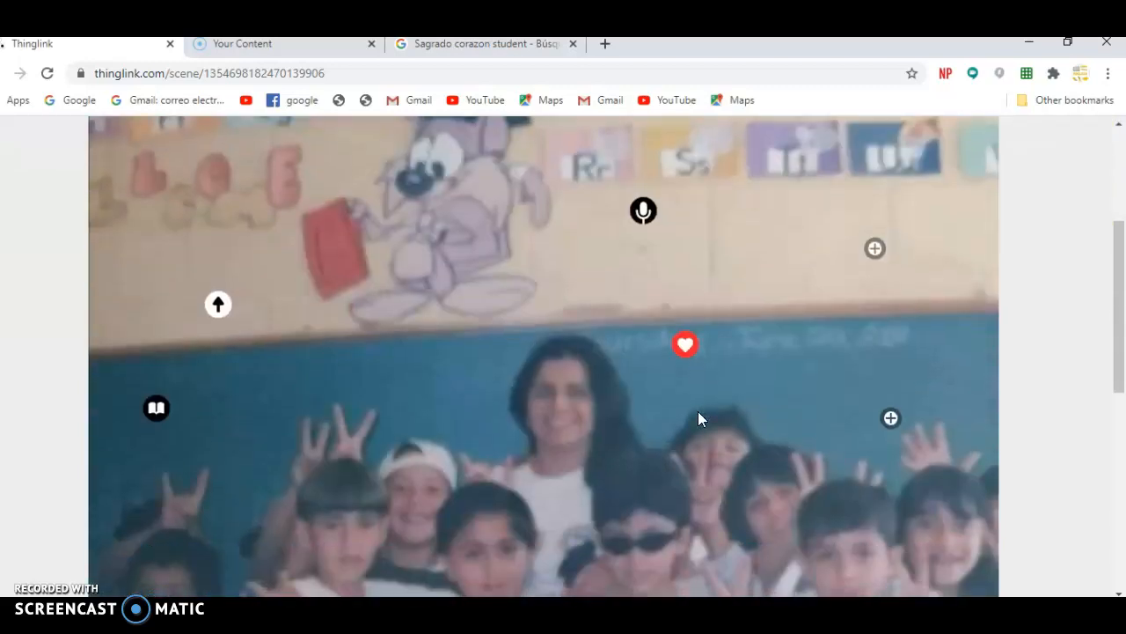
scroll(698, 411, "down", 3)
scroll(697, 411, "down", 1)
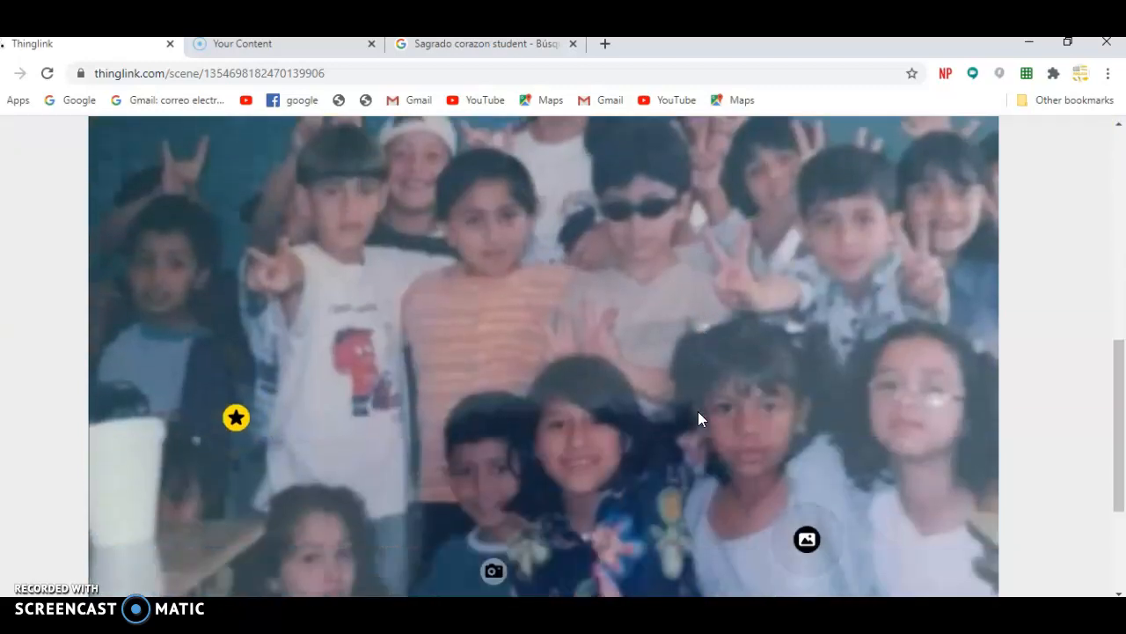
scroll(698, 411, "down", 2)
scroll(698, 411, "up", 5)
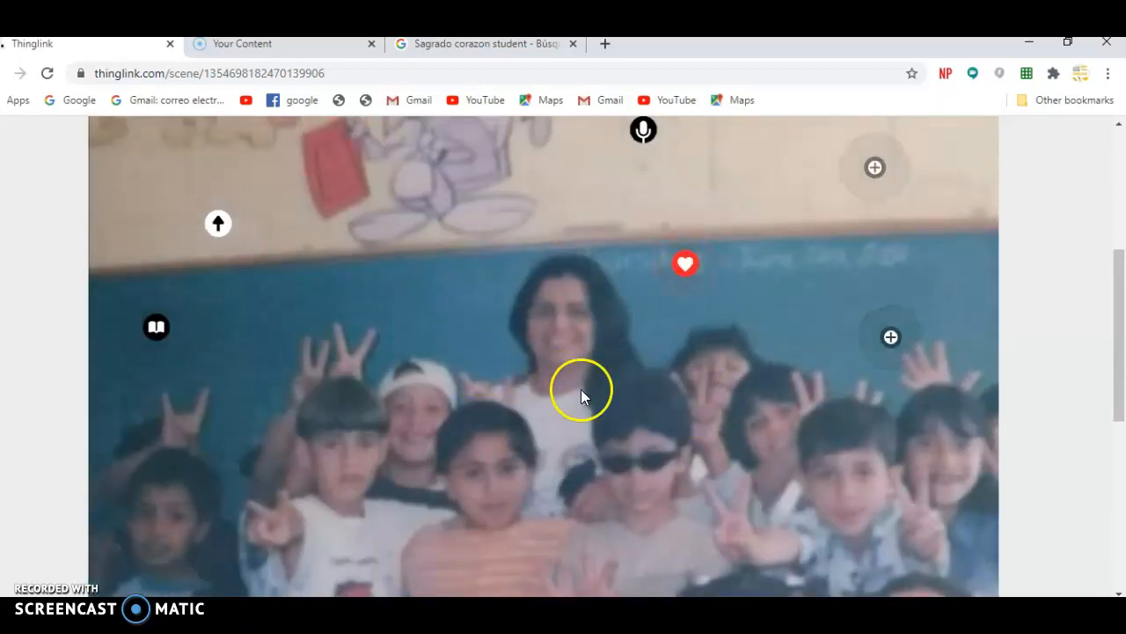
scroll(581, 389, "down", 1)
scroll(582, 389, "down", 2)
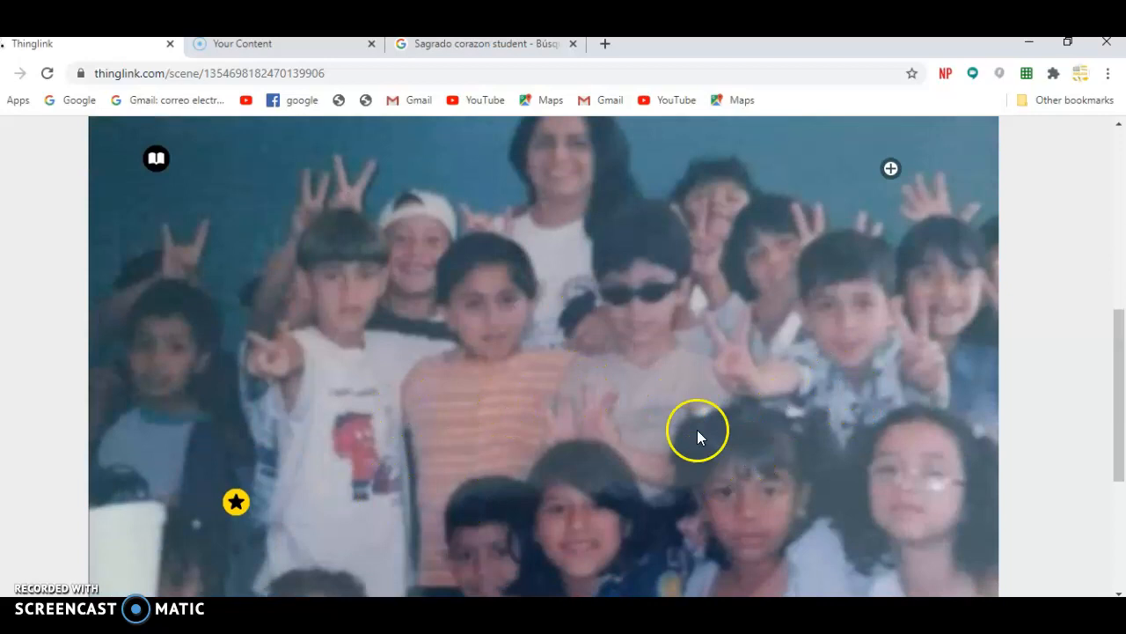
scroll(652, 439, "down", 1)
scroll(651, 442, "up", 2)
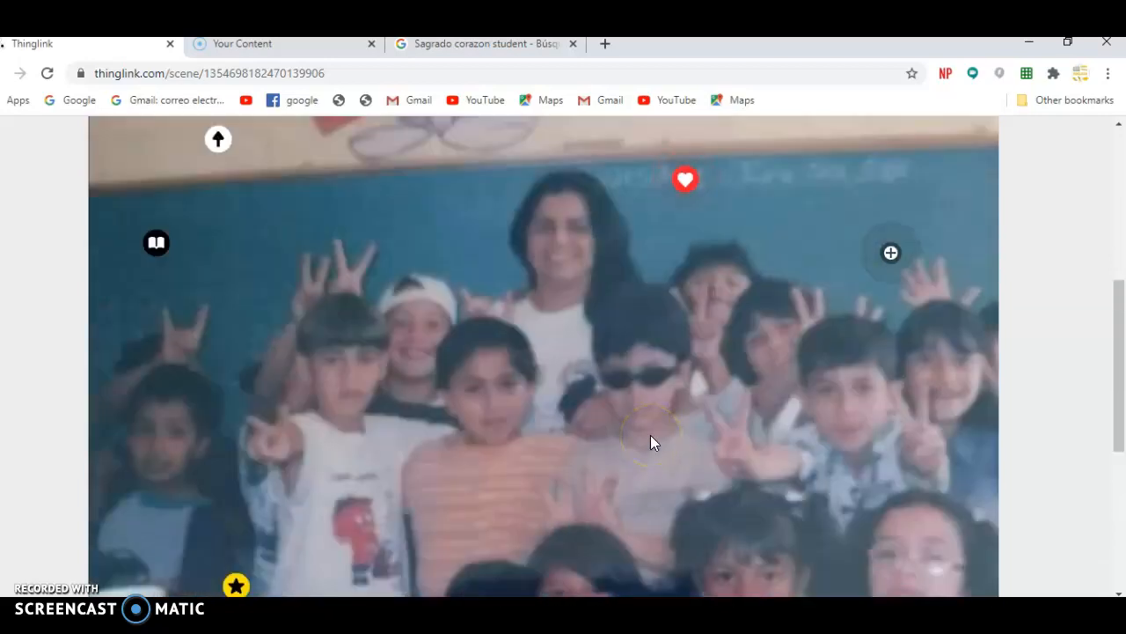
scroll(650, 442, "up", 1)
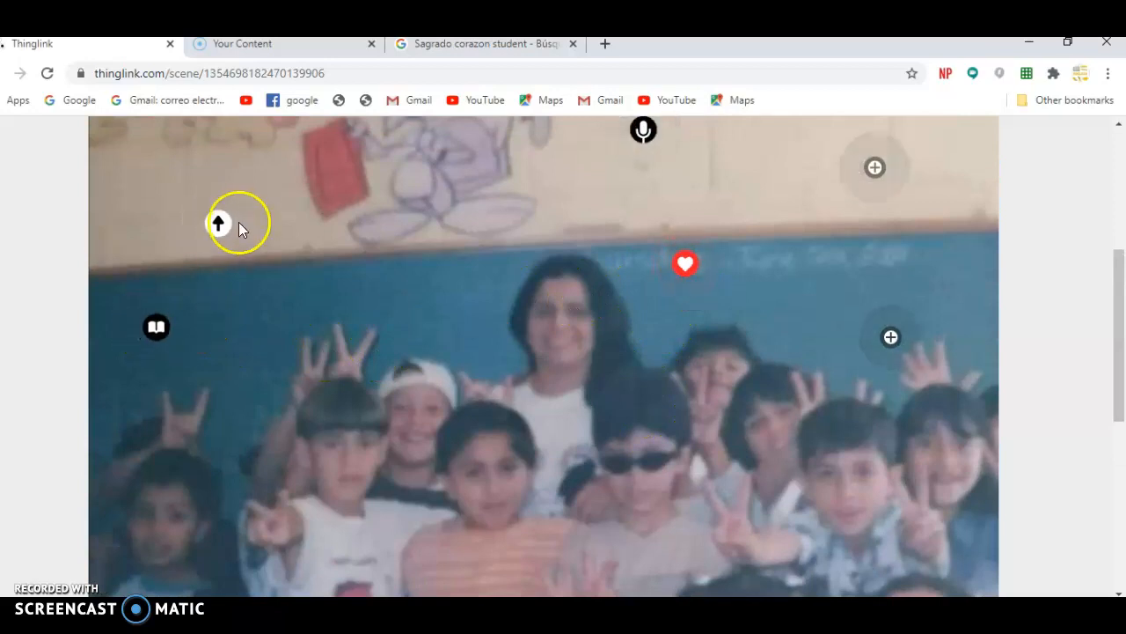
- View the contents of the book tag and the up-arrow tag, closing each one
left_click(156, 328)
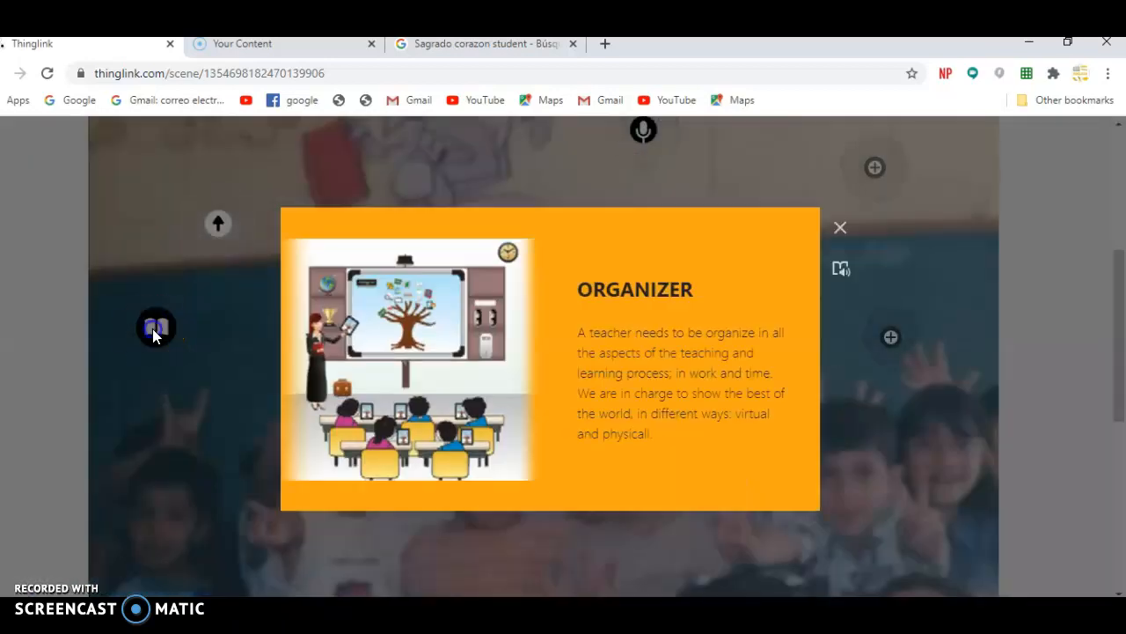
left_click(247, 275)
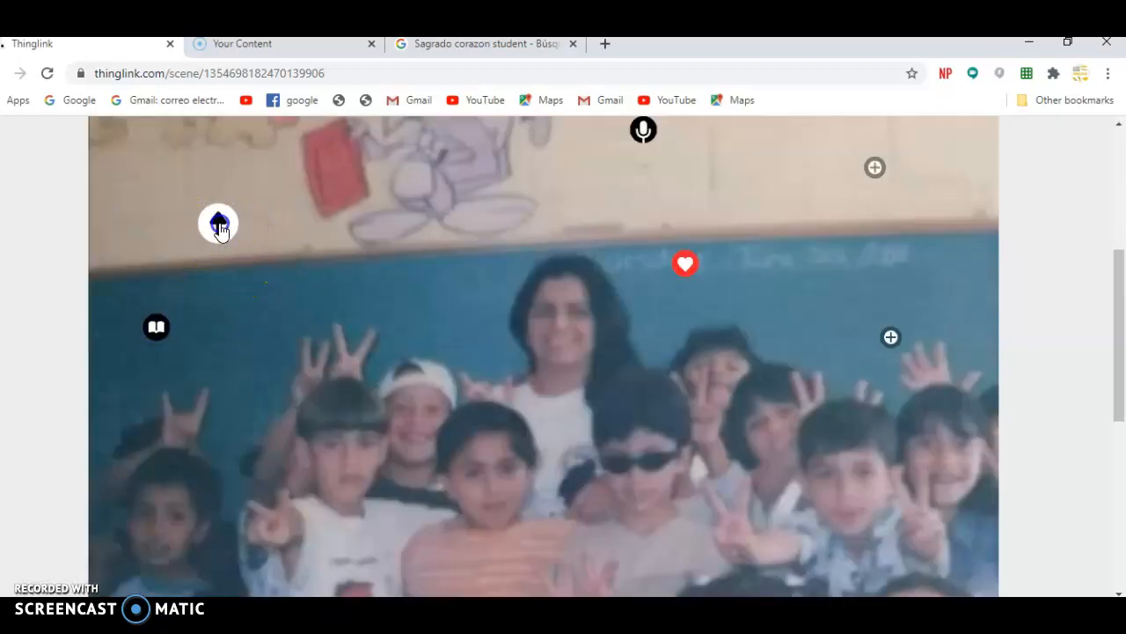
left_click(219, 225)
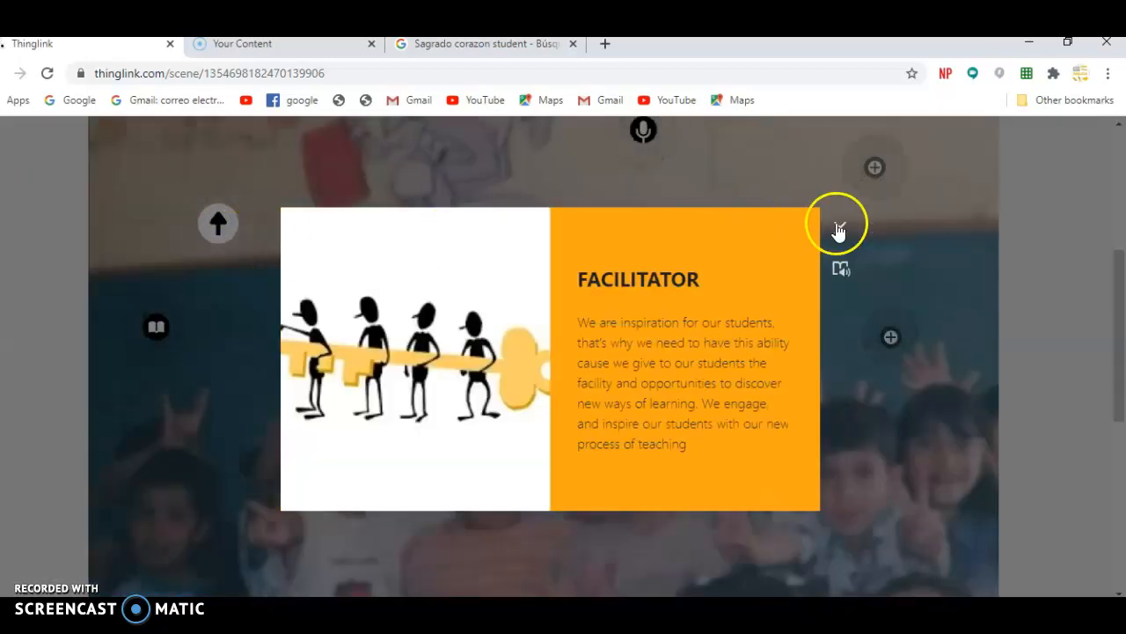
left_click(839, 227)
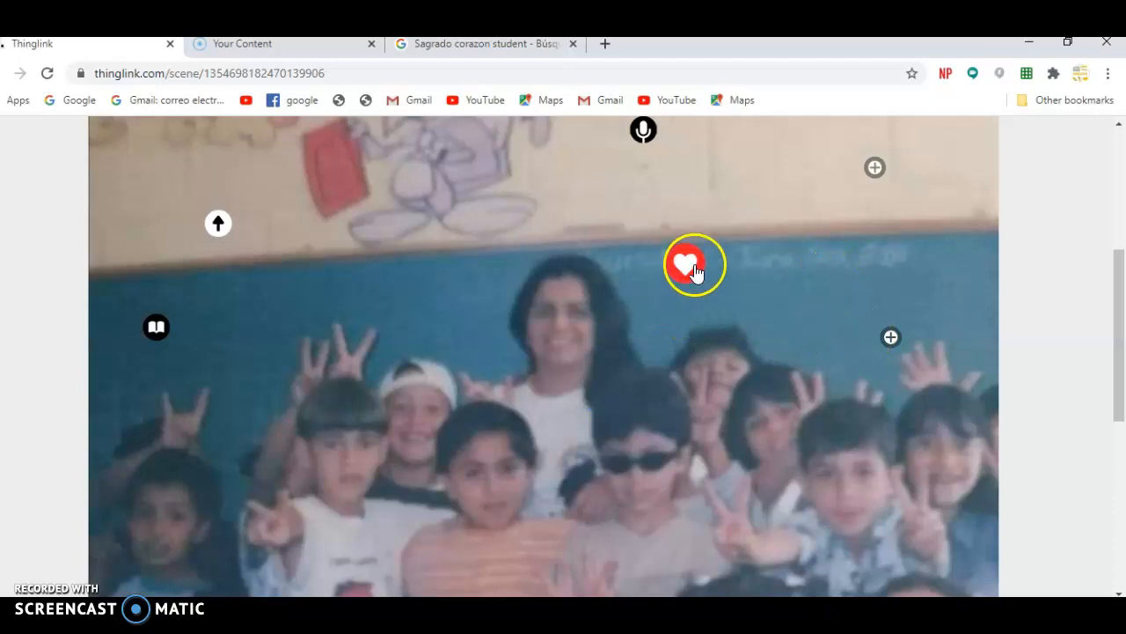
- View the contents of the red heart tag and the plus tag on the chalkboard, closing each one
left_click(689, 264)
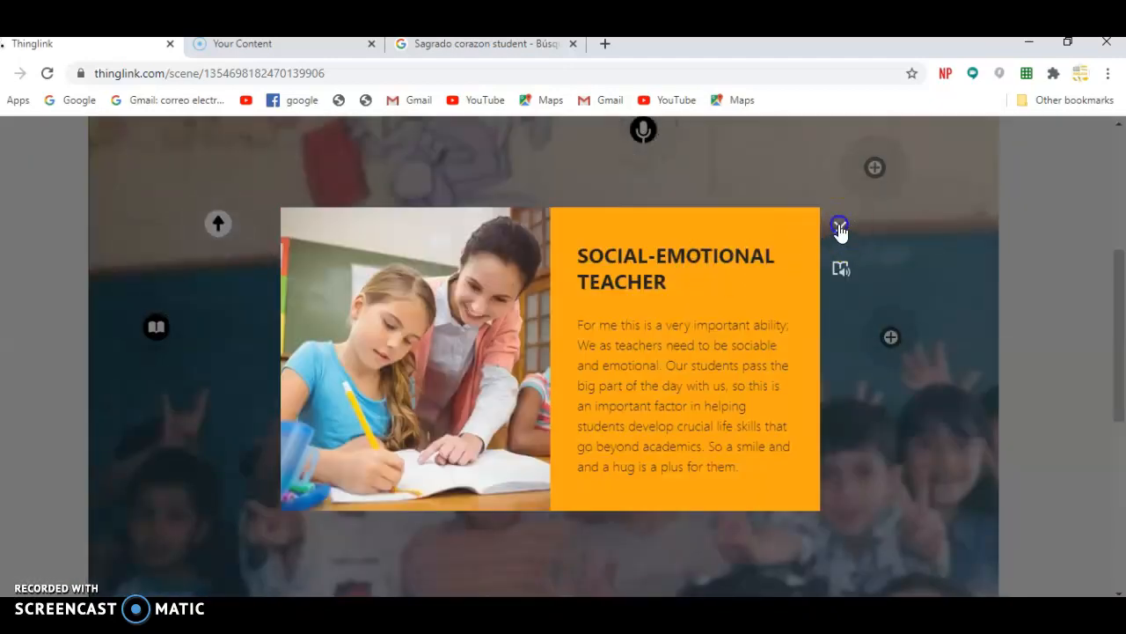
left_click(840, 227)
left_click(892, 336)
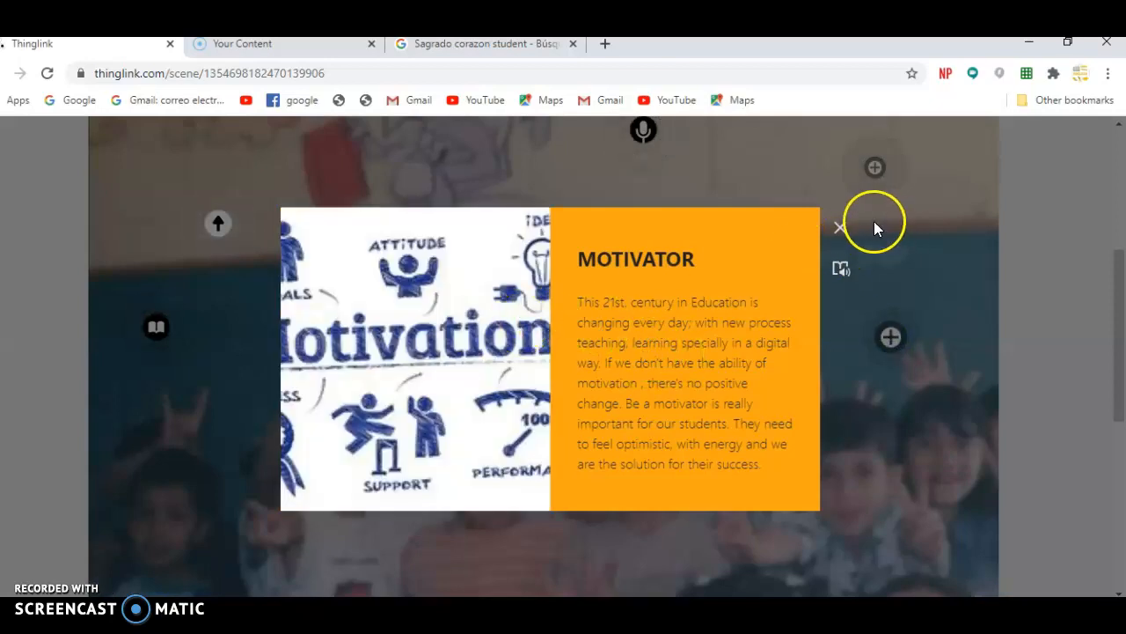
left_click(837, 229)
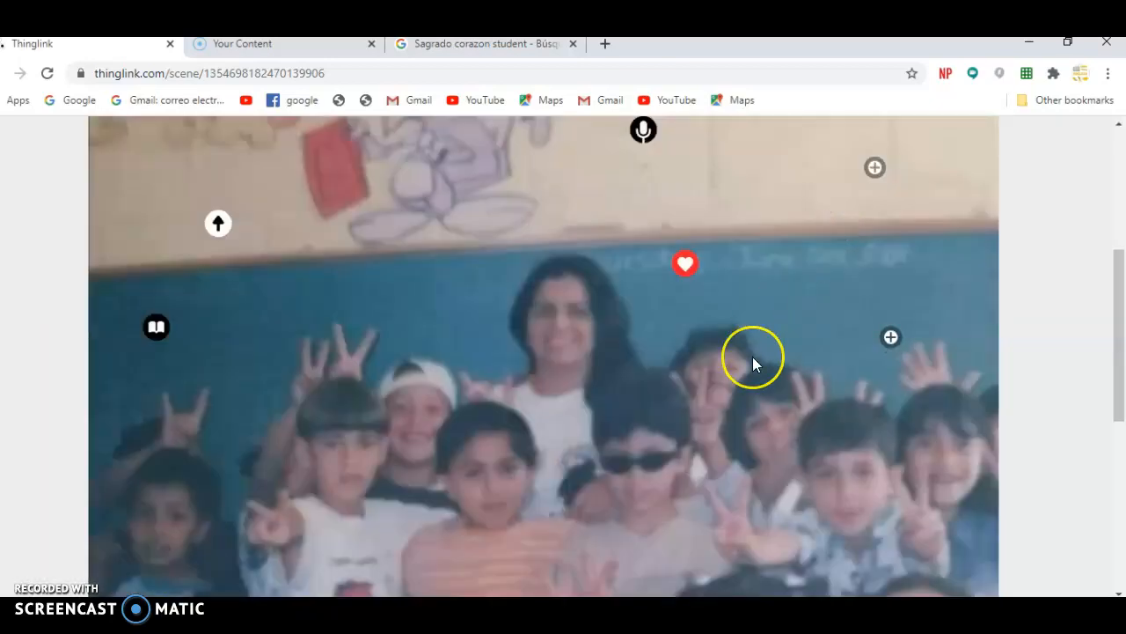
- Look over the remaining tags in the lower part of the photo and return to the media library
scroll(752, 357, "down", 3)
scroll(753, 356, "down", 3)
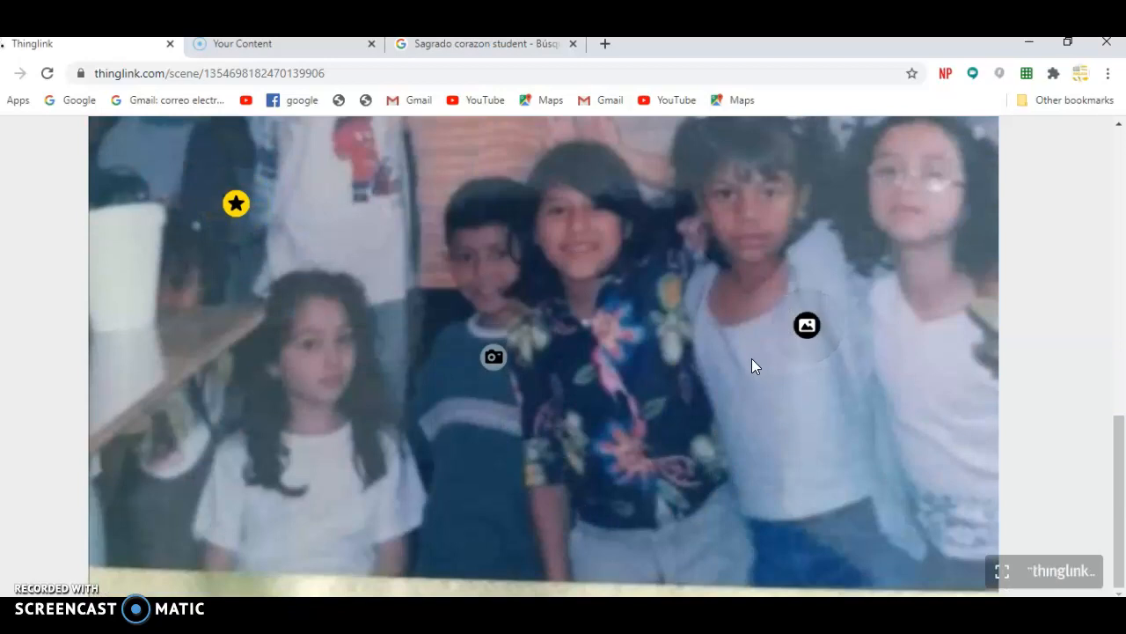
scroll(785, 329, "up", 15)
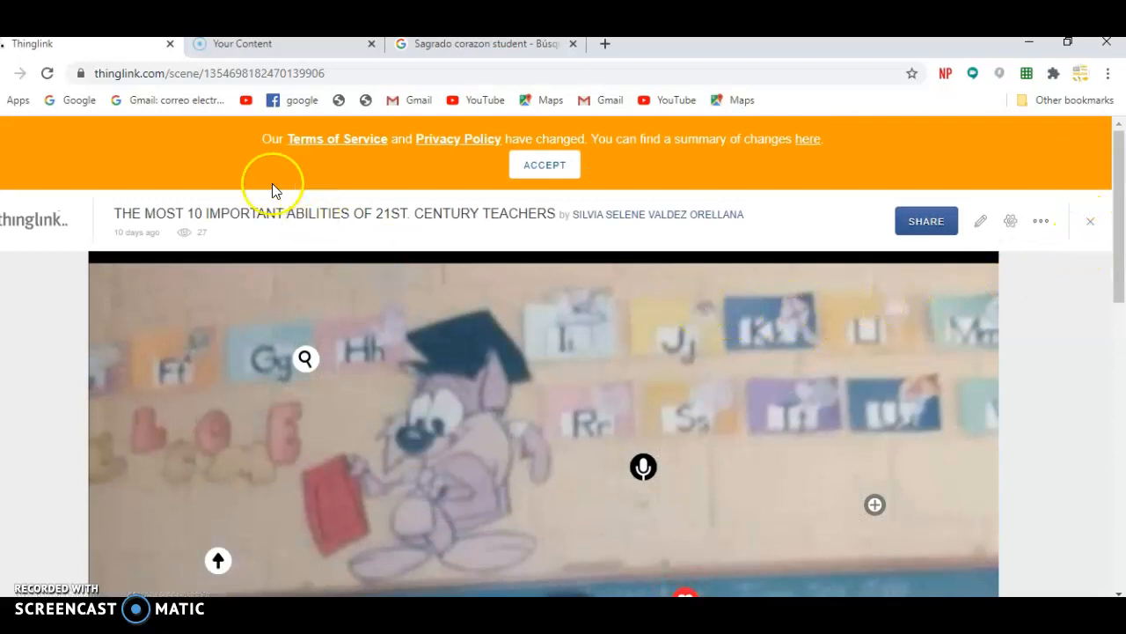
left_click(55, 220)
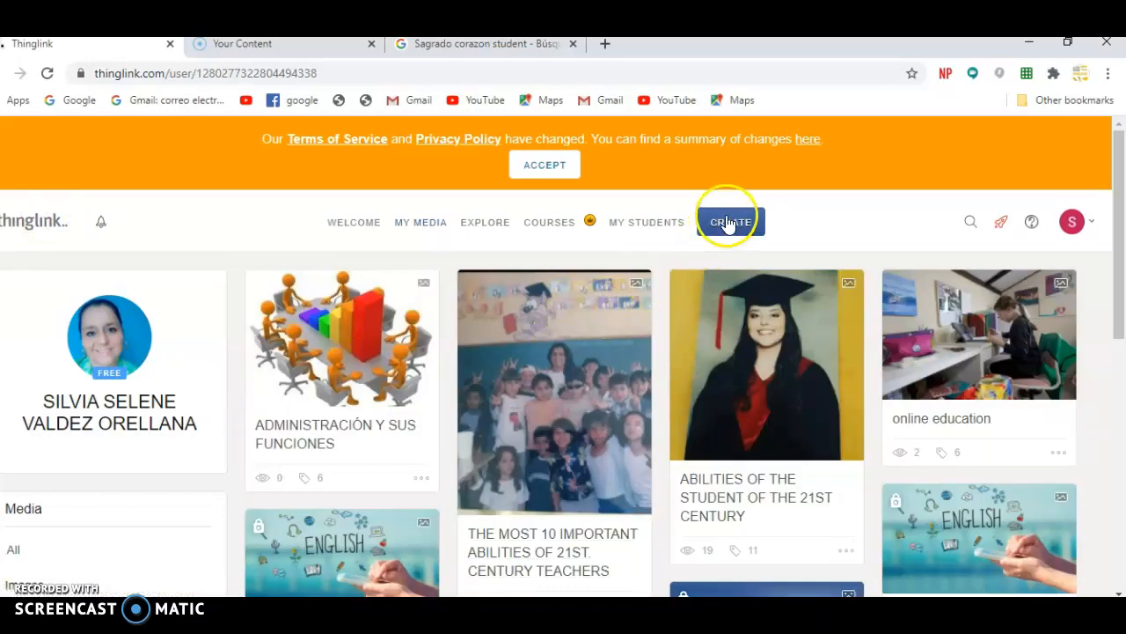
- Create a new interactive image by uploading the picture "sagrado" from the Descargas folder
left_click(729, 222)
left_click(783, 269)
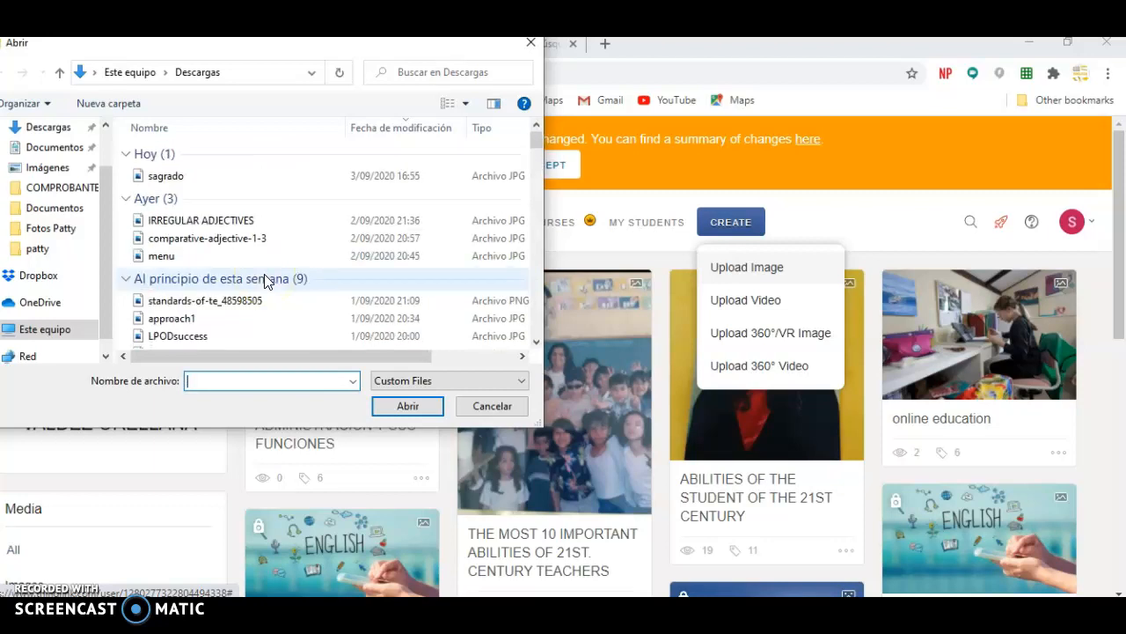
left_click(181, 177)
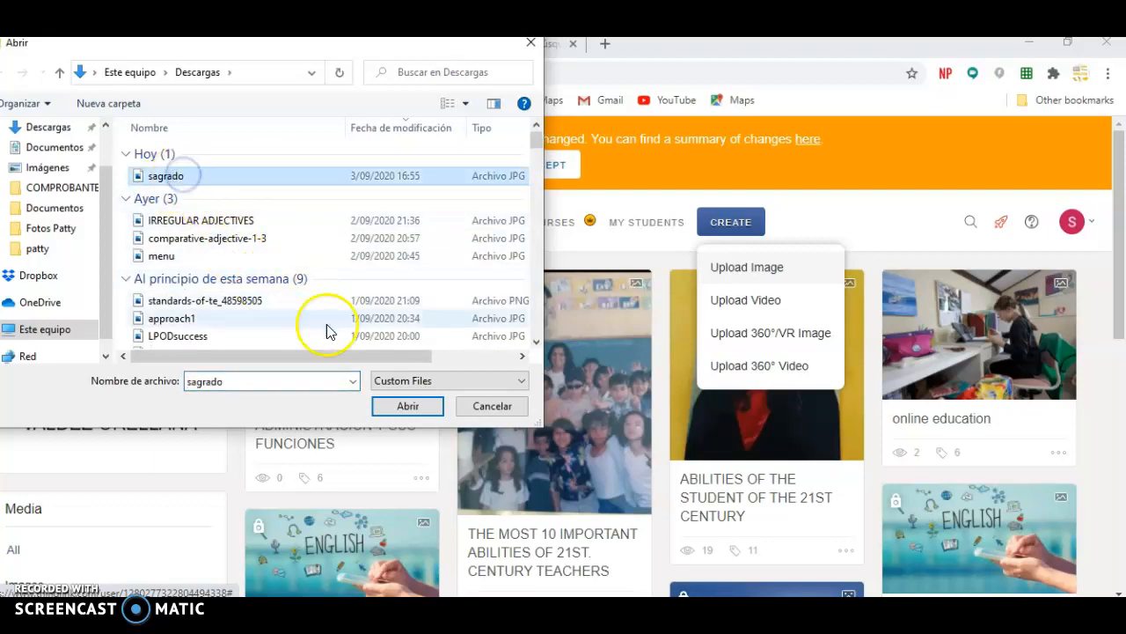
left_click(407, 407)
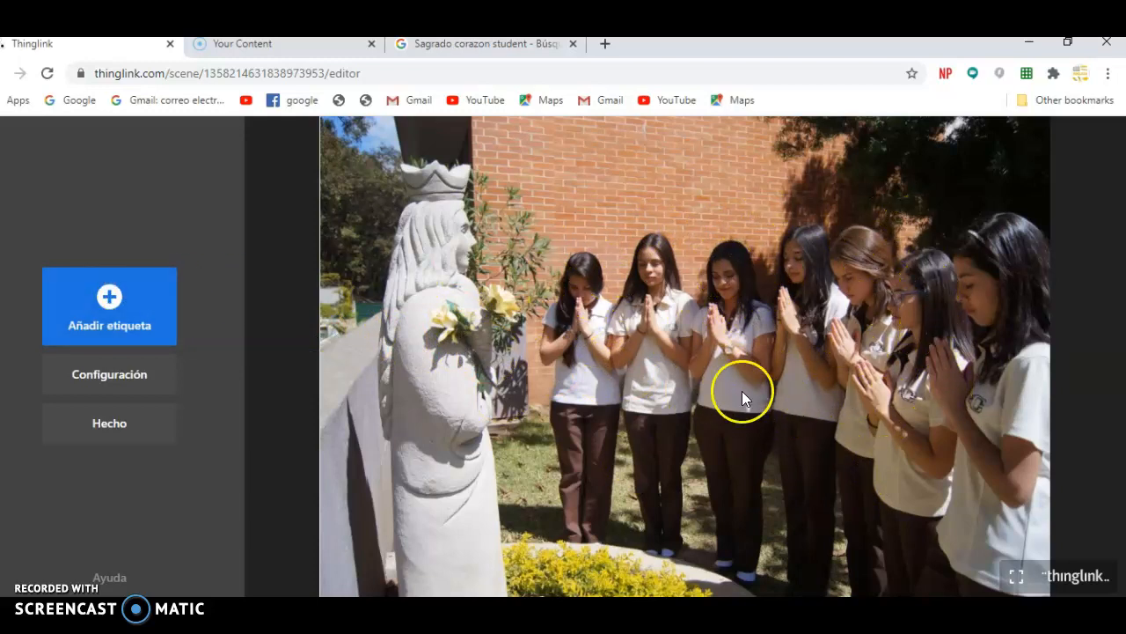
- Add a text and media tag to the image and title it "STUDENTS"
left_click(111, 297)
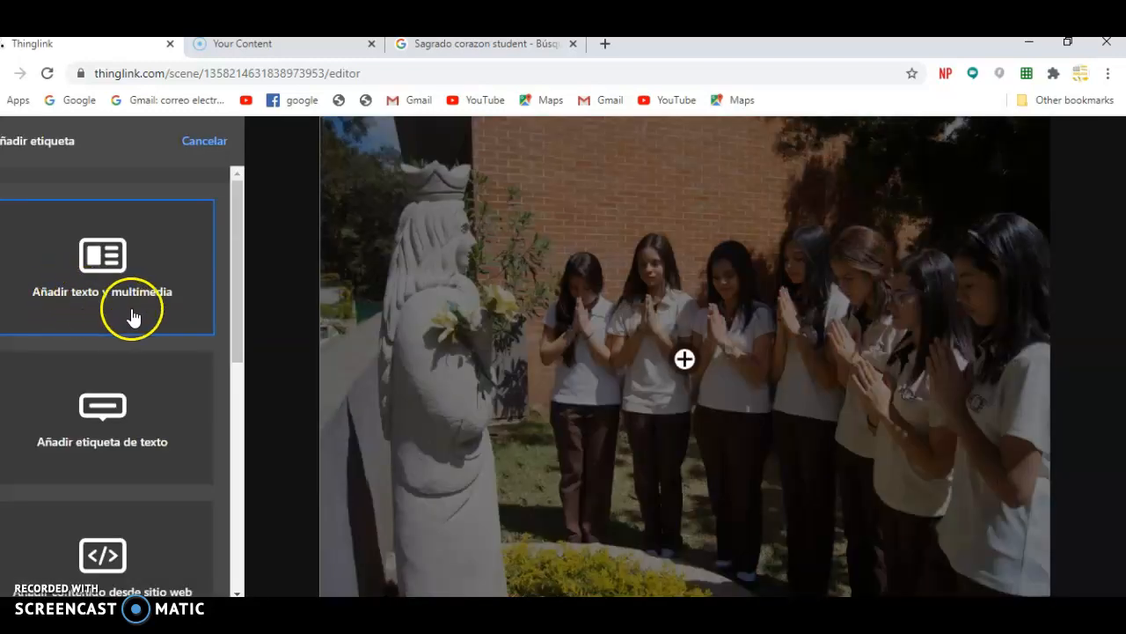
left_click(112, 273)
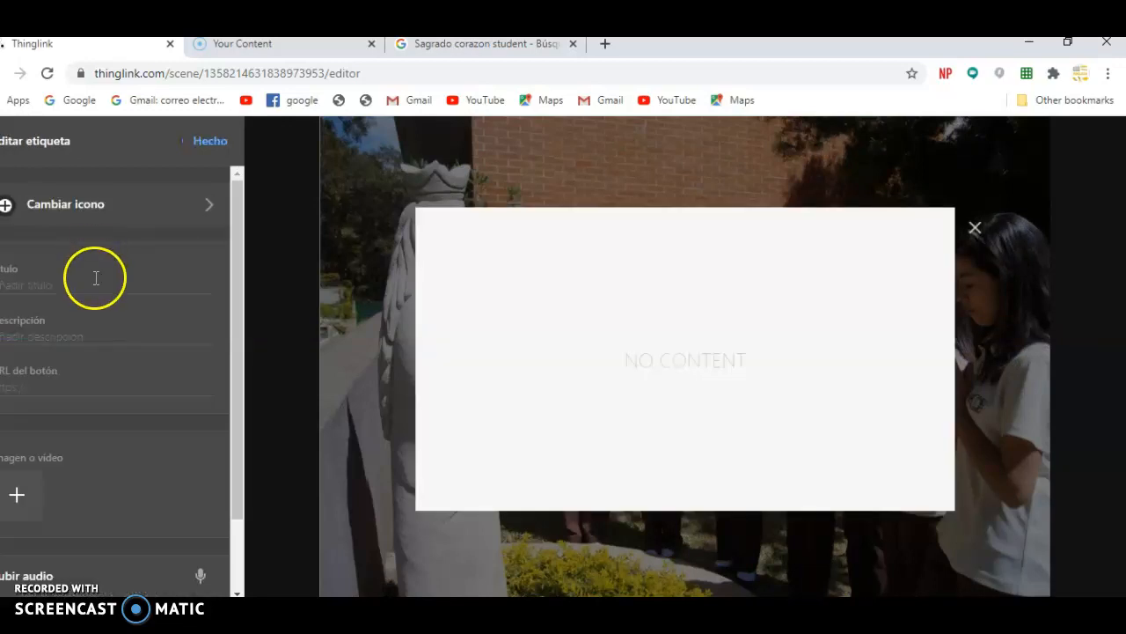
left_click(96, 278)
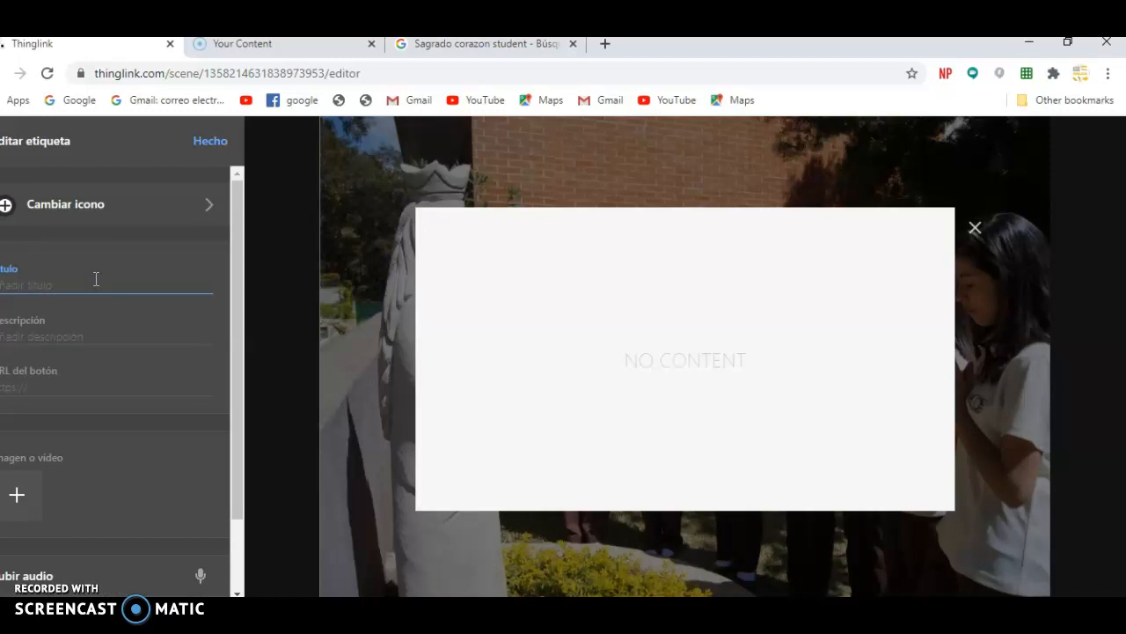
type("STIDEMT")
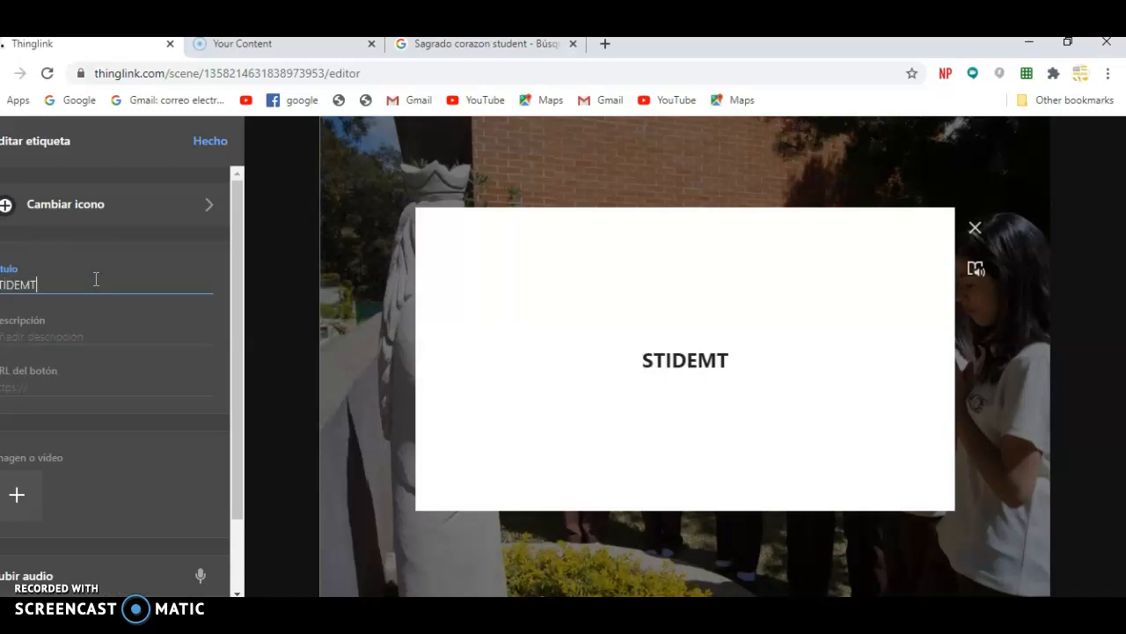
key("BackSpace")
key("BackSpace")
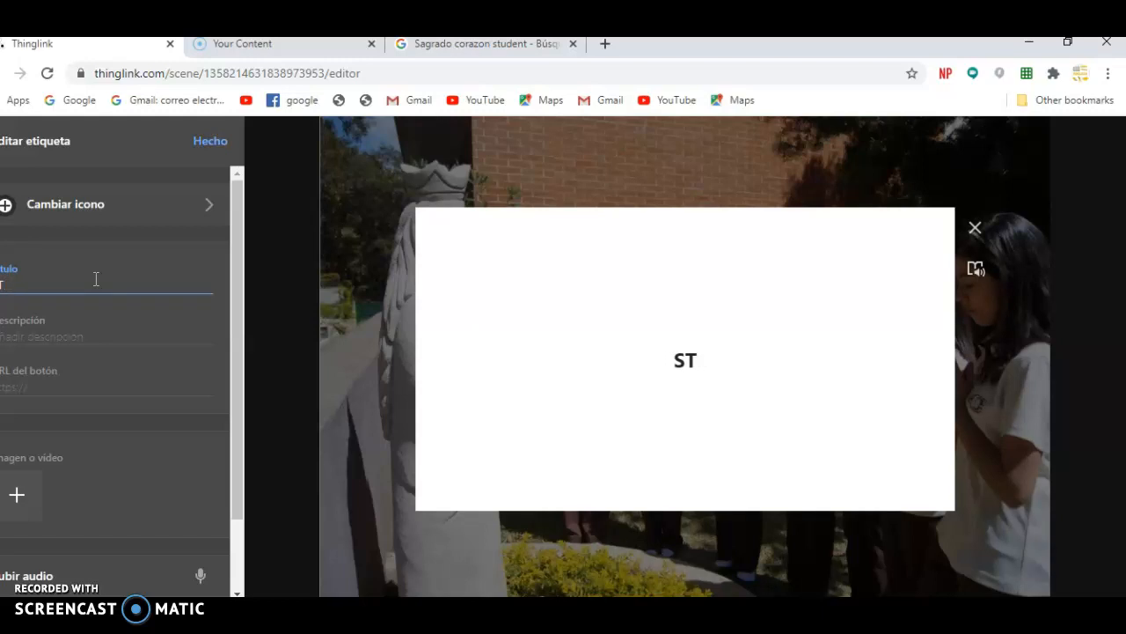
type("UDENTS")
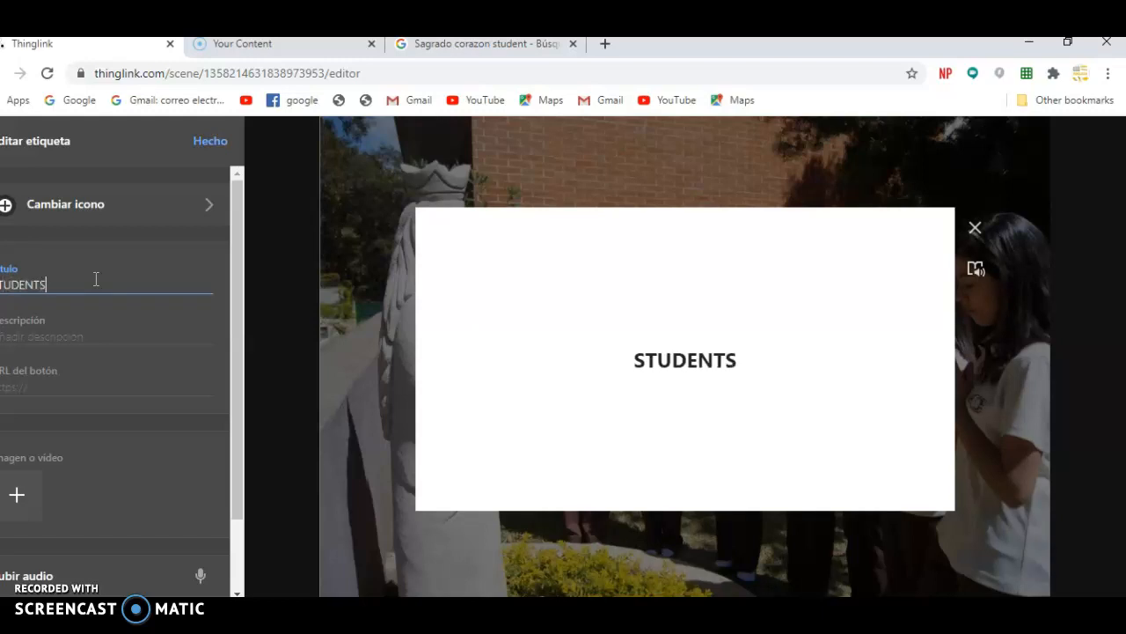
- Enter "They belong to Sagrado Corazon" as the tag's description
left_click(94, 334)
type("Th")
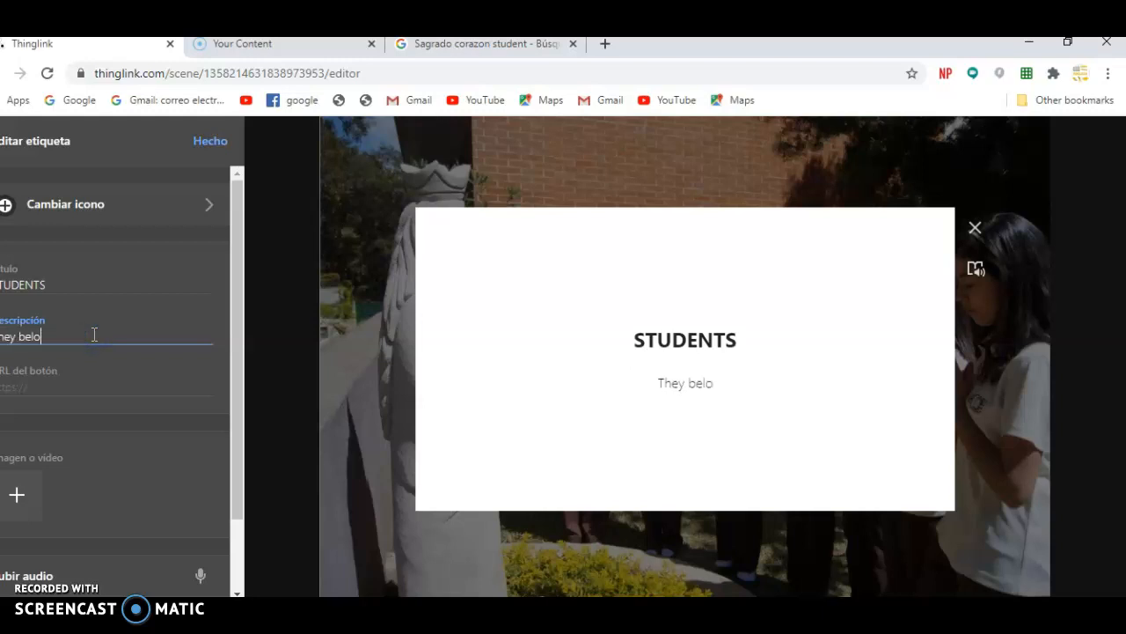
type("ey belong to Sagrado Cora")
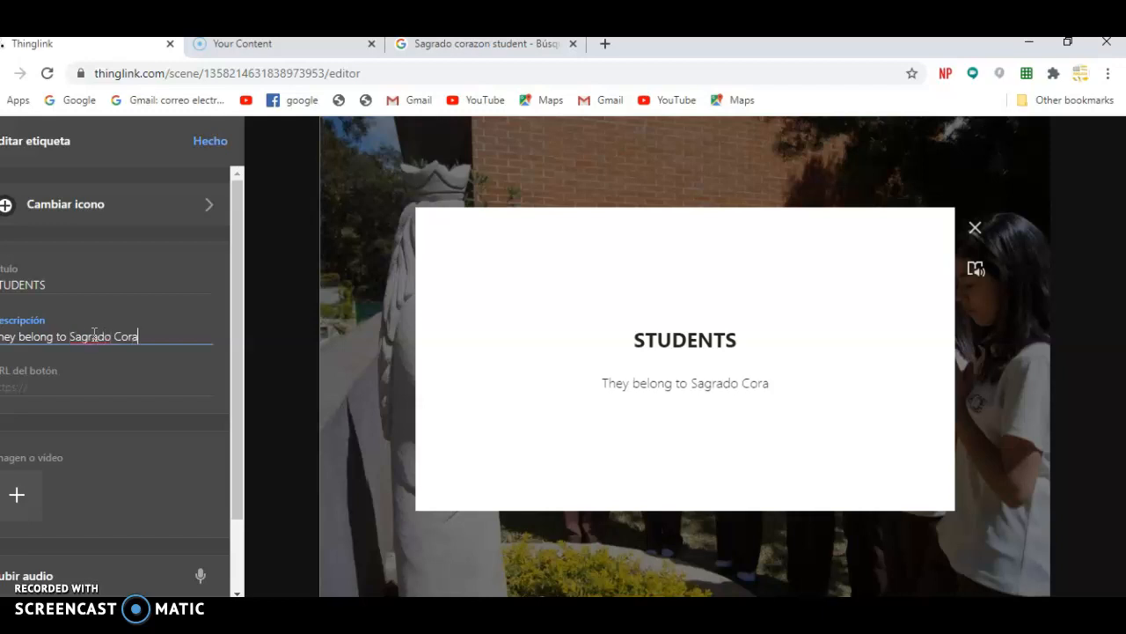
type("zon")
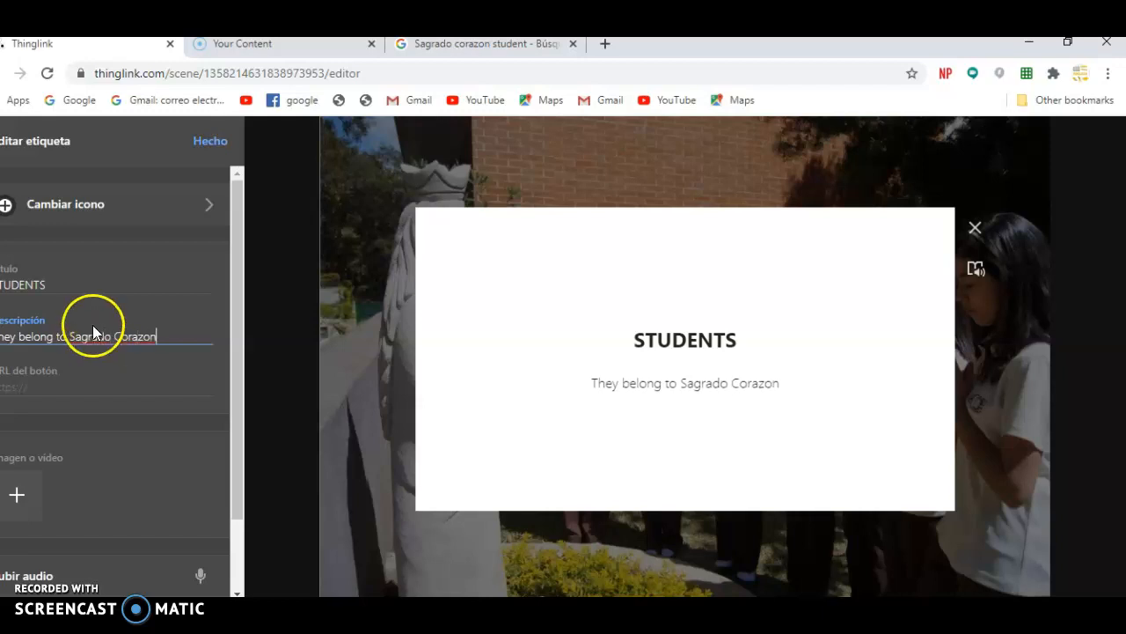
- Change the STUDENTS tag's icon to a red heart and move it onto the brick wall above the leftmost girl
left_click(6, 211)
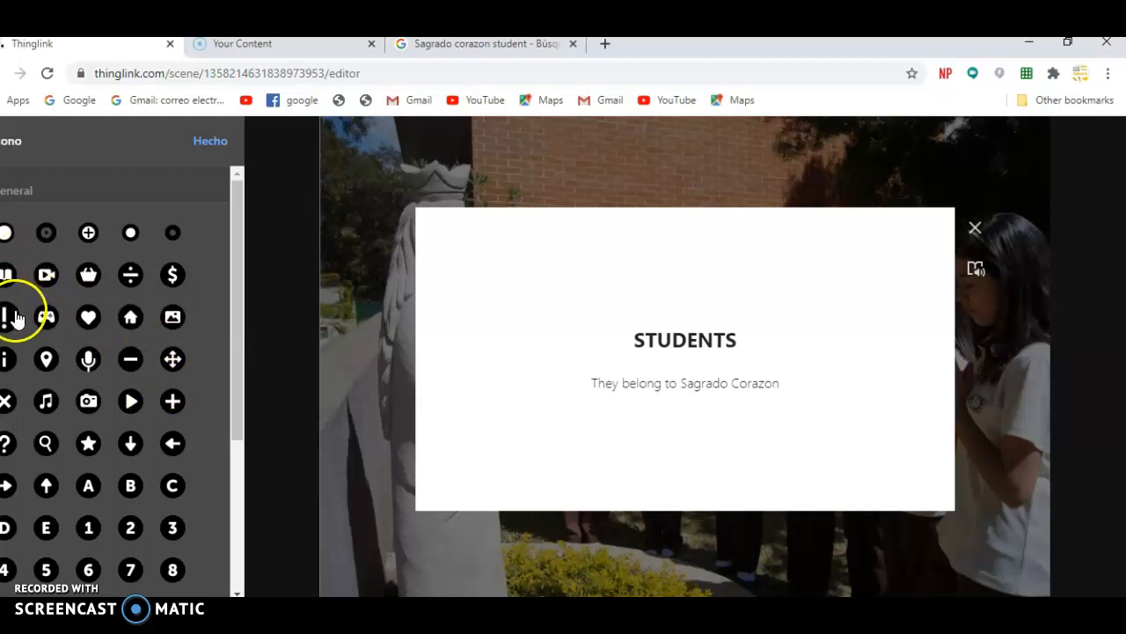
left_click(91, 319)
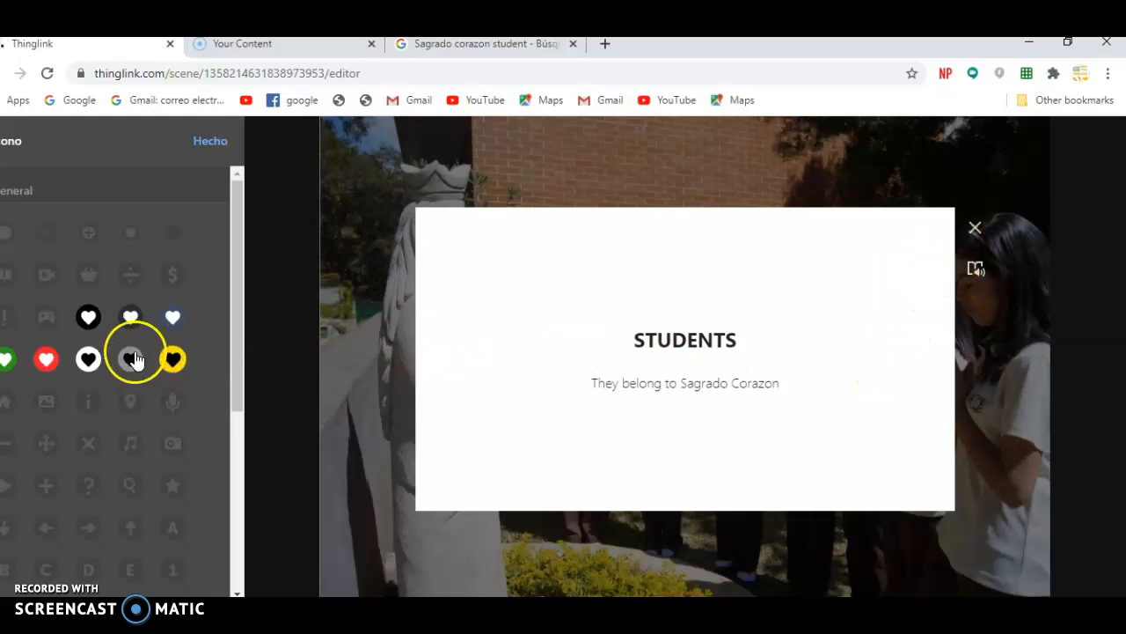
left_click(46, 359)
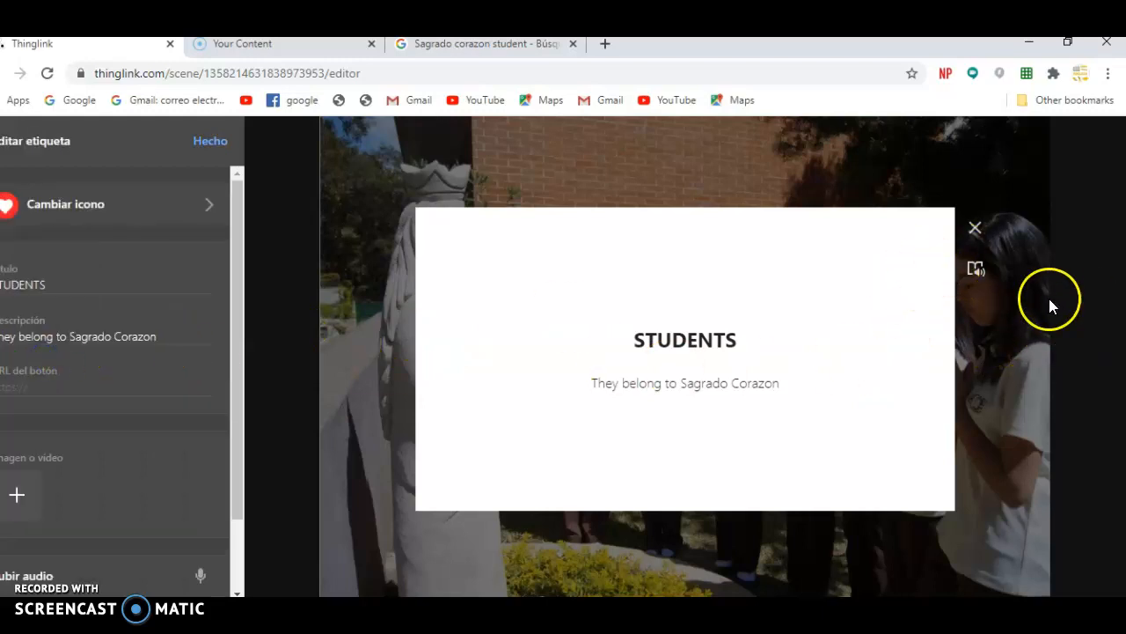
left_click(975, 231)
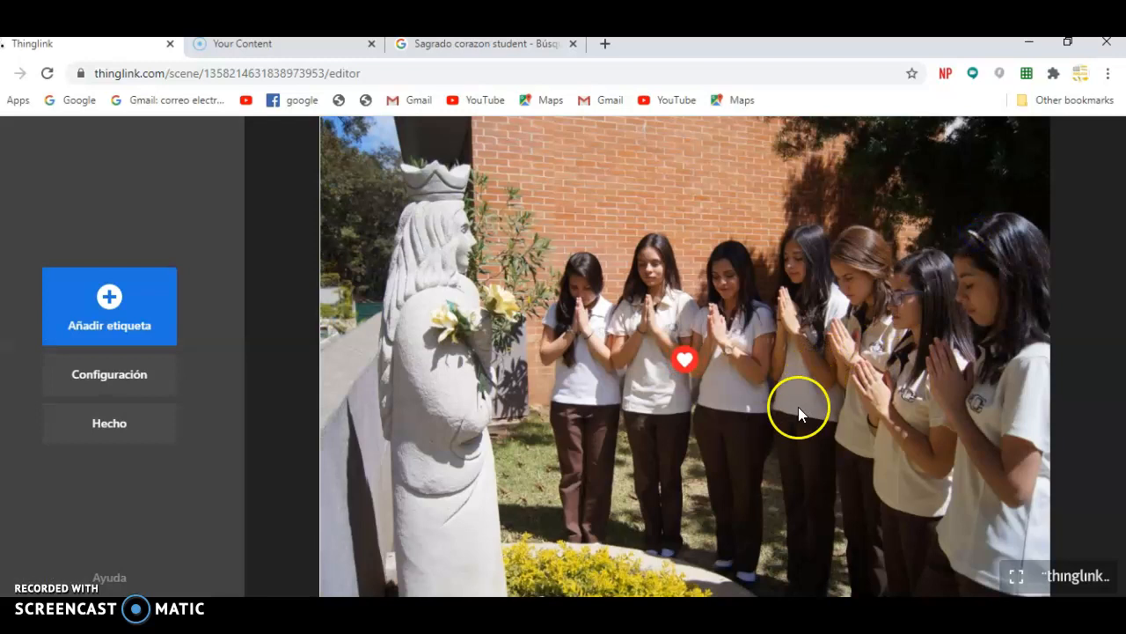
left_click_drag(703, 361, 582, 201)
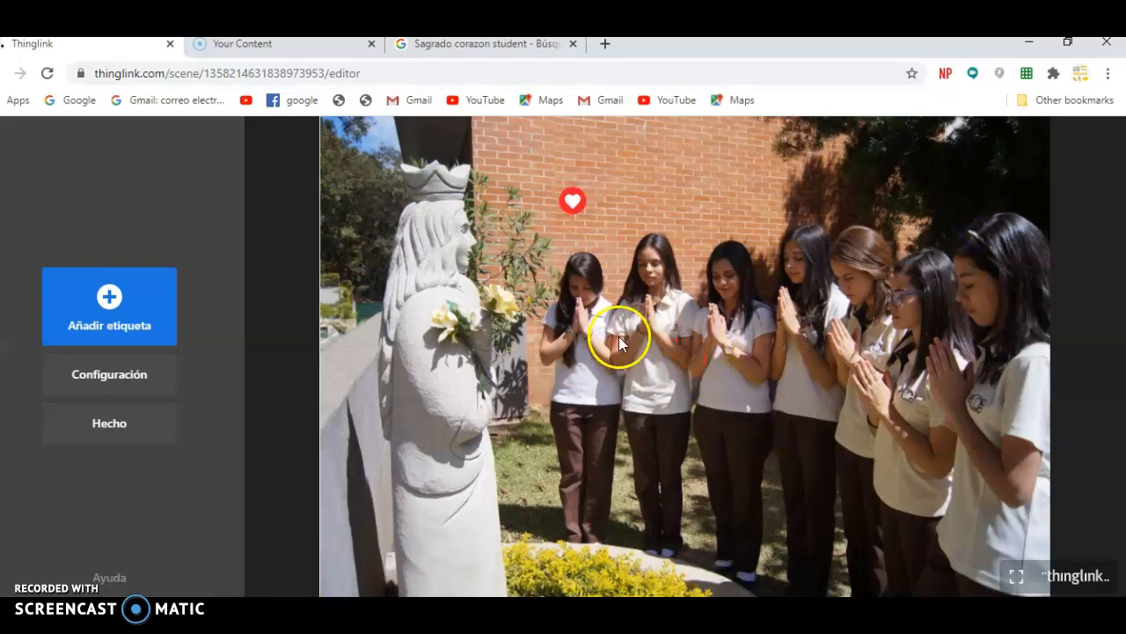
- Add a second text and media tag titled "RELIGIOUS" with the description "Believe in God"
left_click(110, 297)
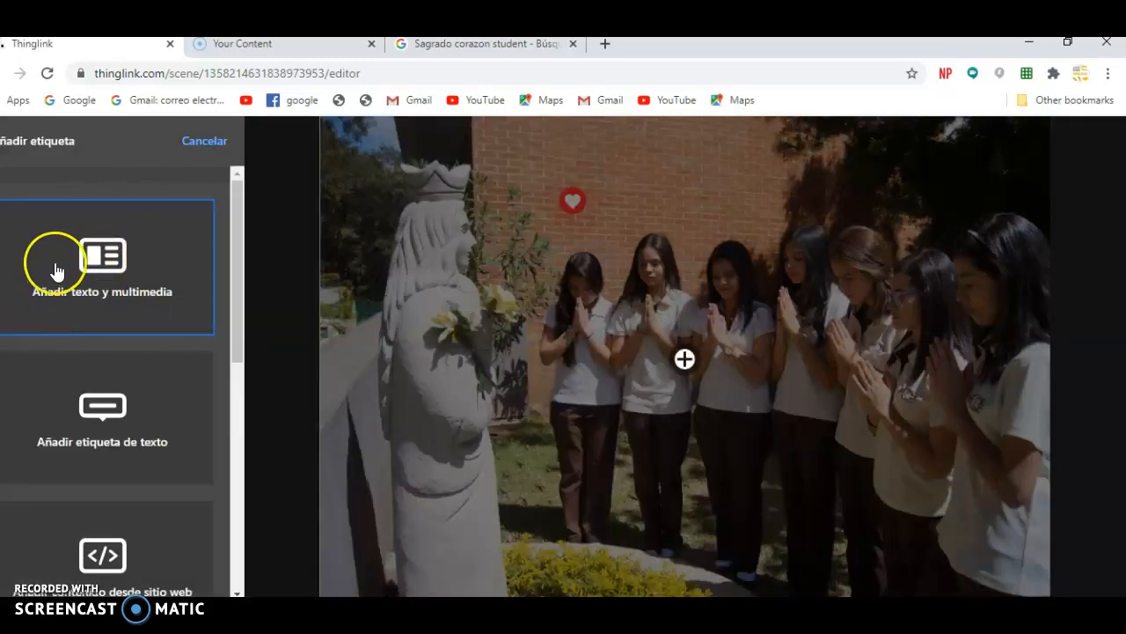
left_click(105, 259)
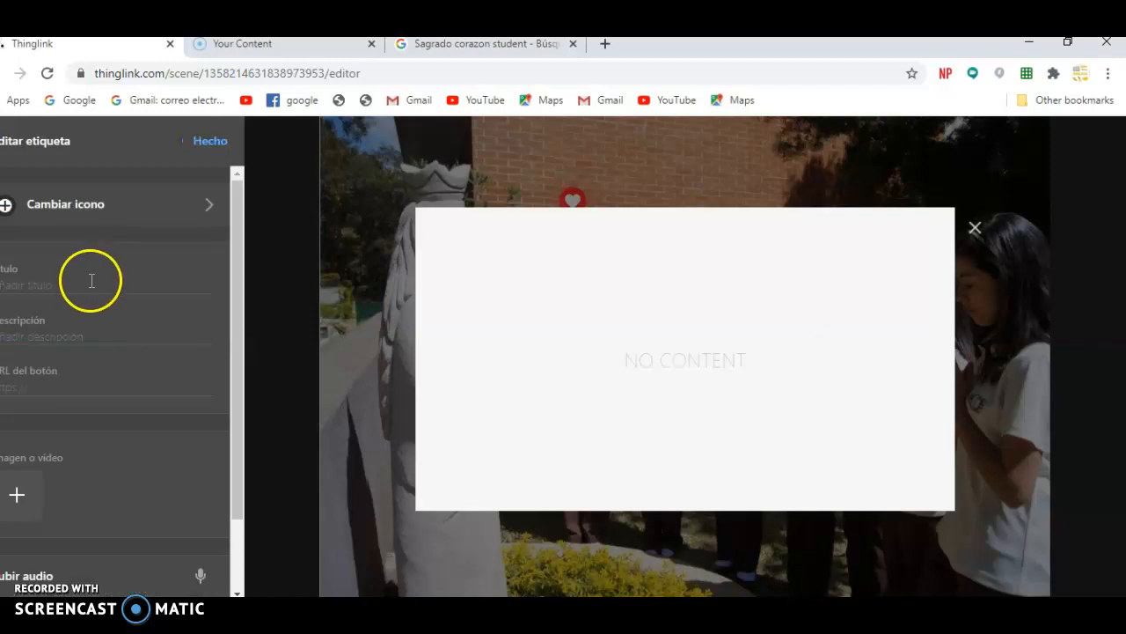
left_click(90, 281)
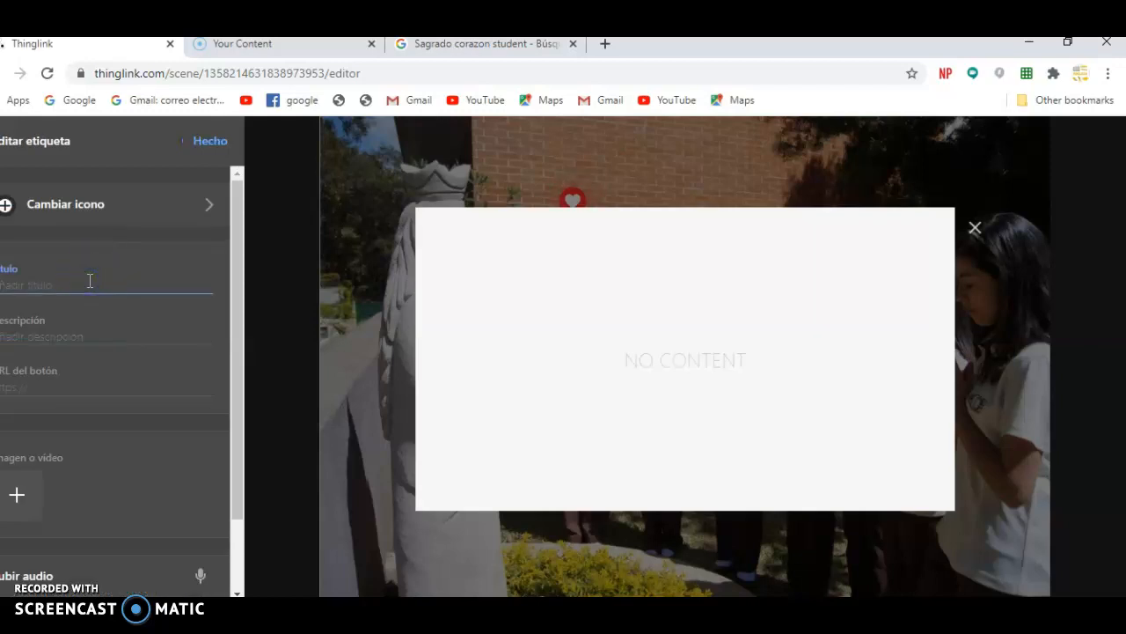
type("RE")
type("LIOUS")
key("BackSpace")
key("BackSpace")
type("GIOUS")
left_click(101, 330)
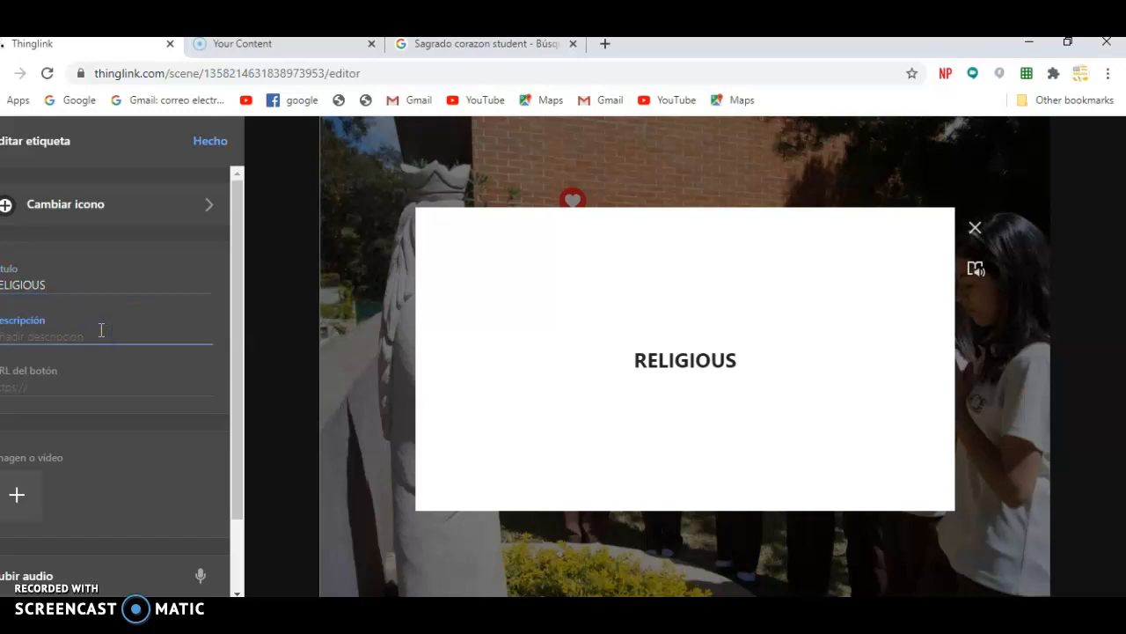
type("B")
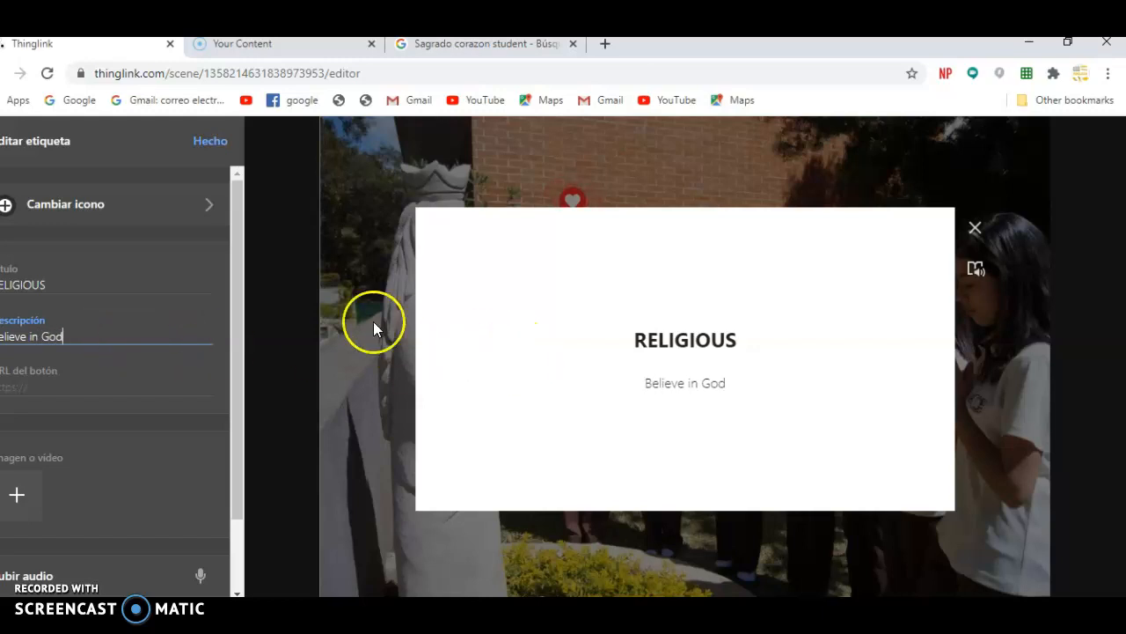
- Give the RELIGIOUS tag a yellow star icon and move it onto the brick wall above the girls in the middle
left_click(7, 207)
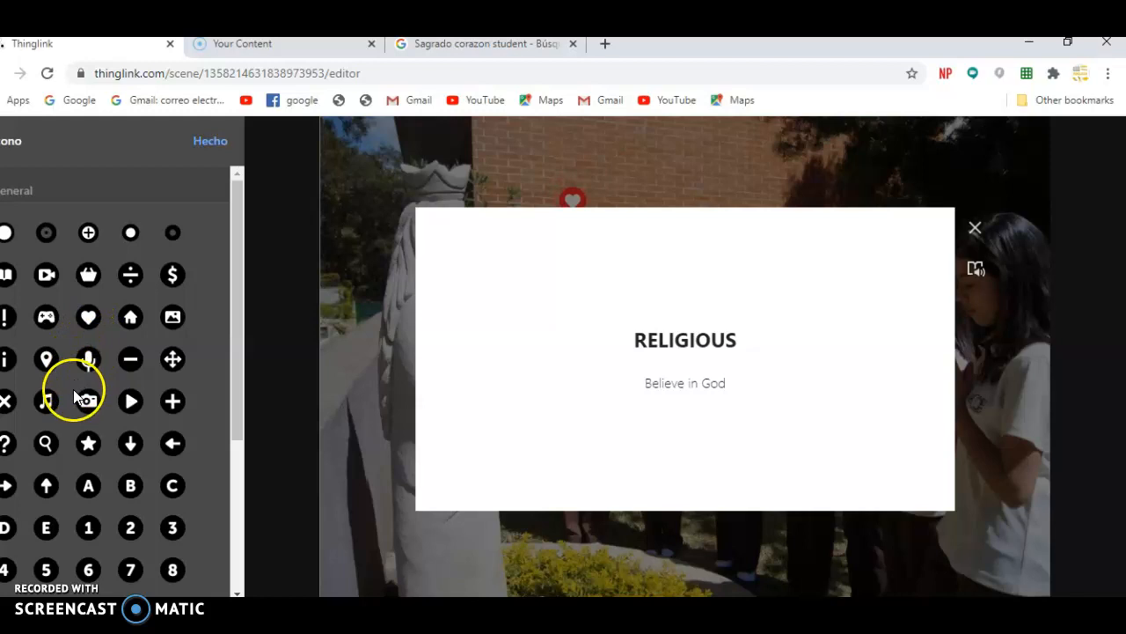
left_click(91, 446)
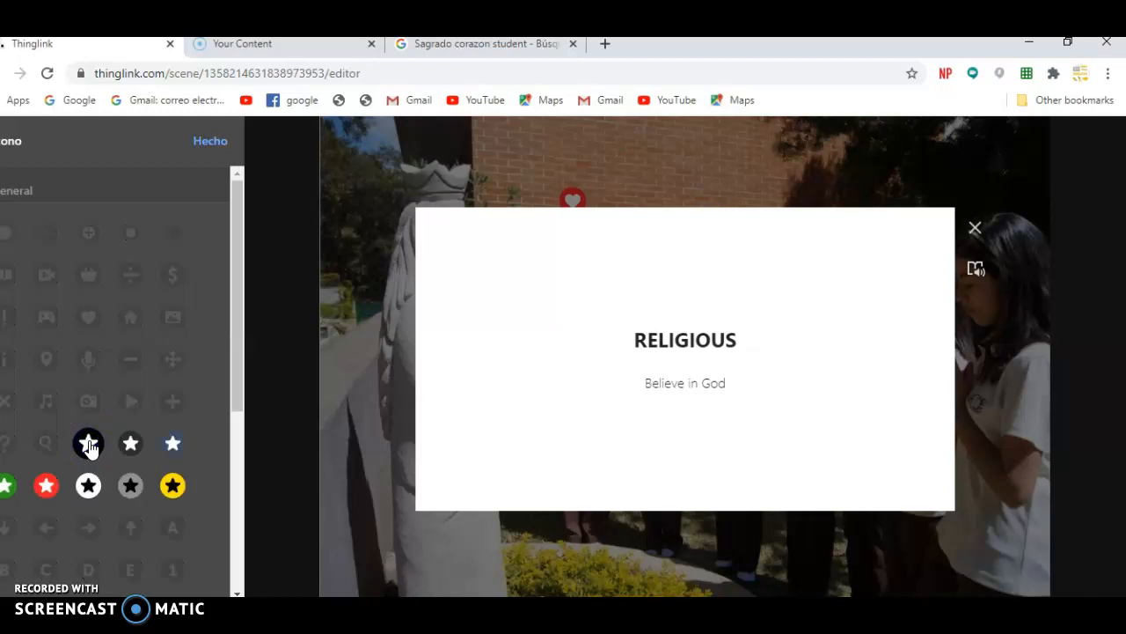
left_click(173, 485)
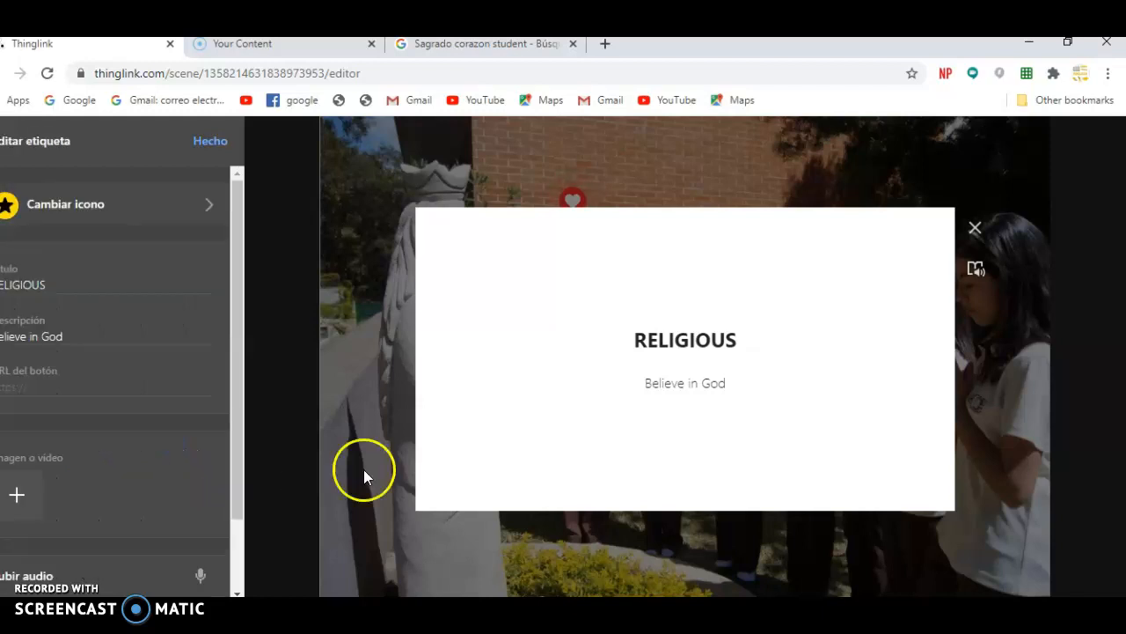
left_click(976, 230)
left_click_drag(682, 356, 758, 185)
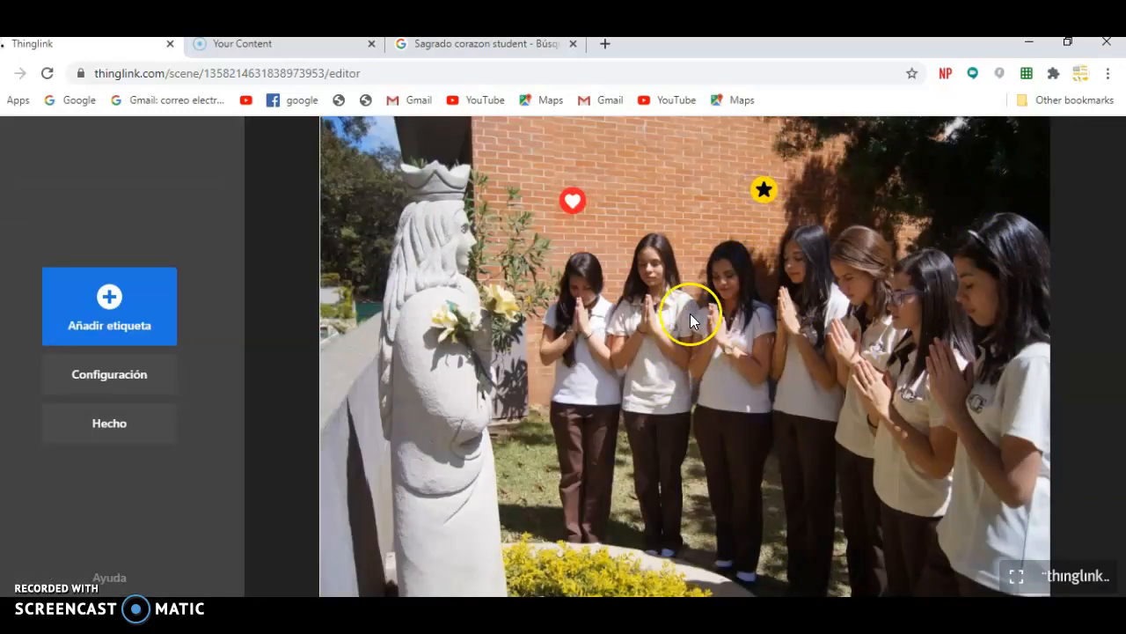
- Add a third text and media tag titled "DANCERS" with the description "They participate in dance"
left_click(109, 297)
left_click(118, 283)
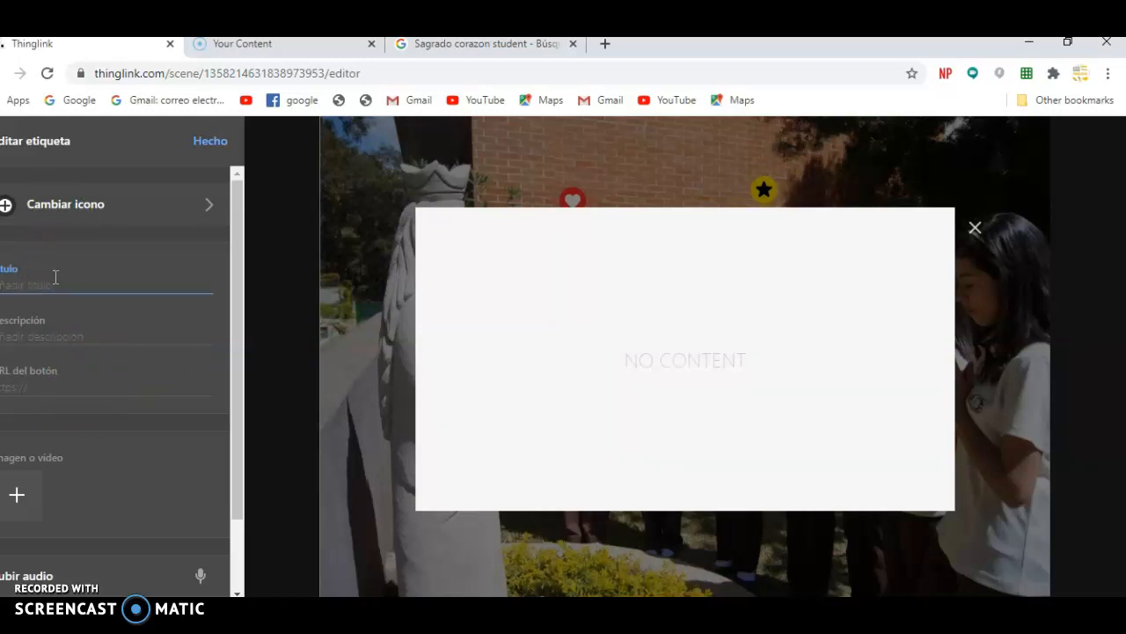
type("DANCERS")
left_click(99, 278)
left_click(90, 337)
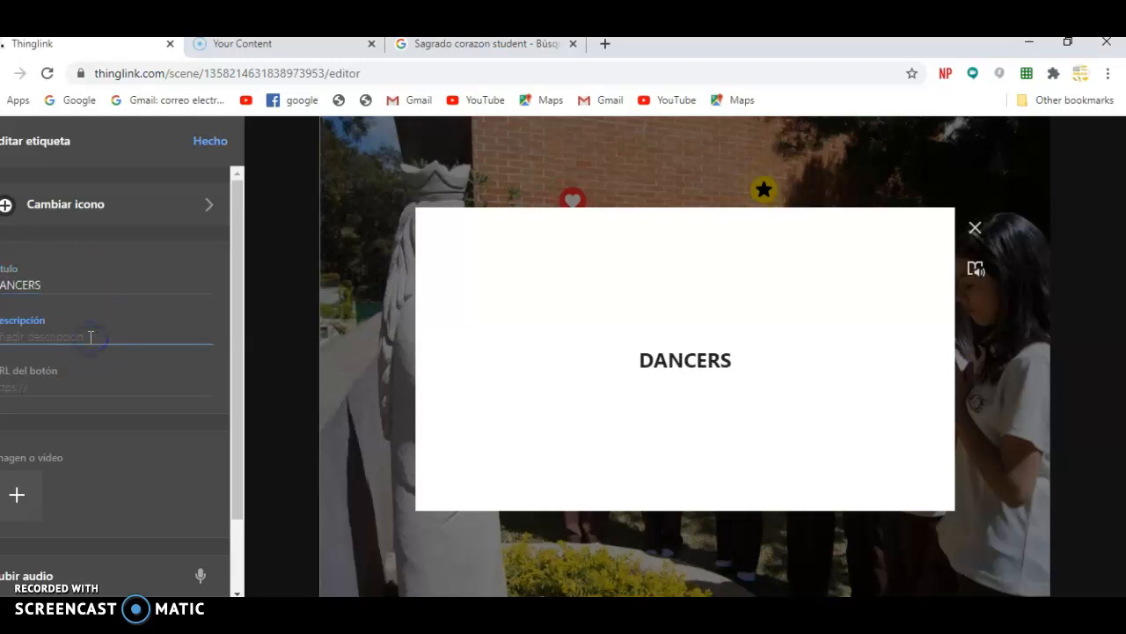
type("They participate in dance")
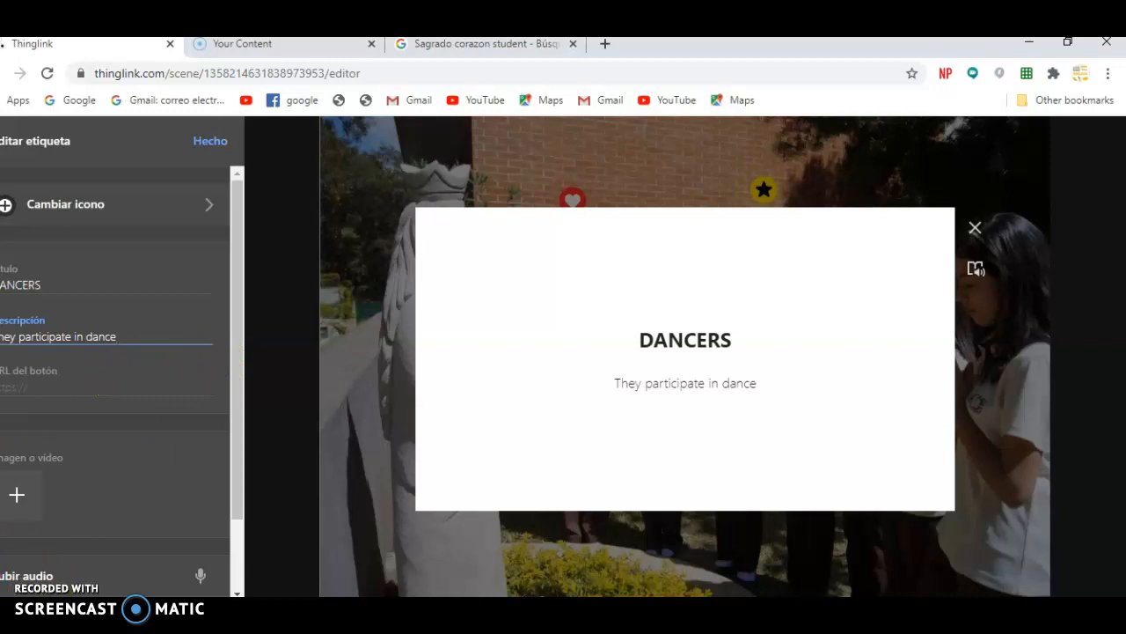
- Change the DANCERS tag's icon to a blue music note
left_click(11, 208)
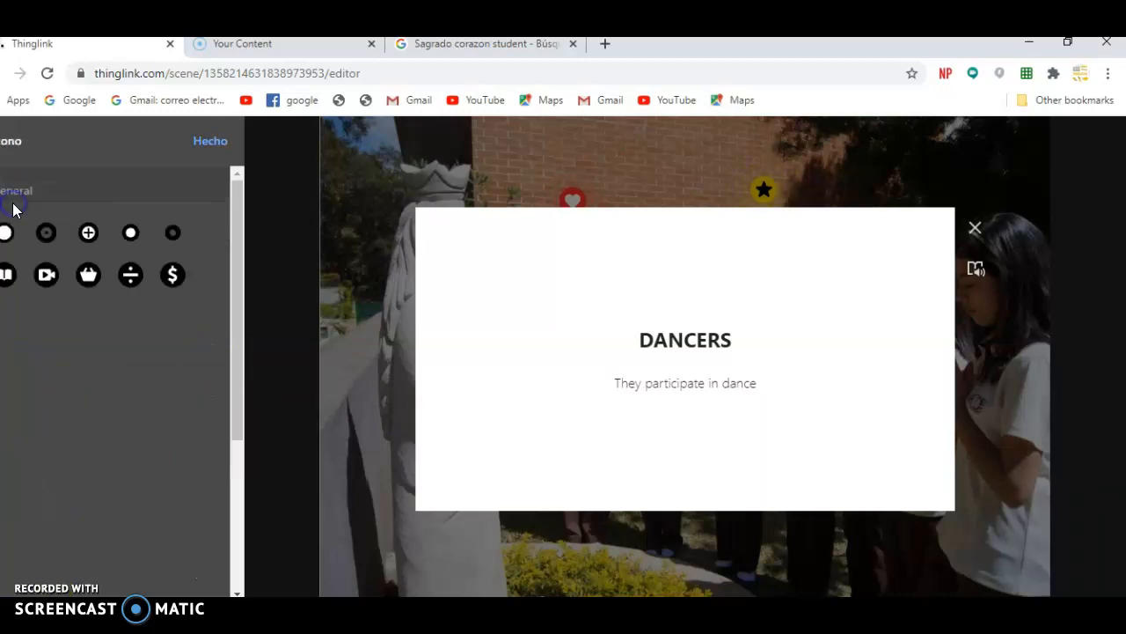
left_click(47, 403)
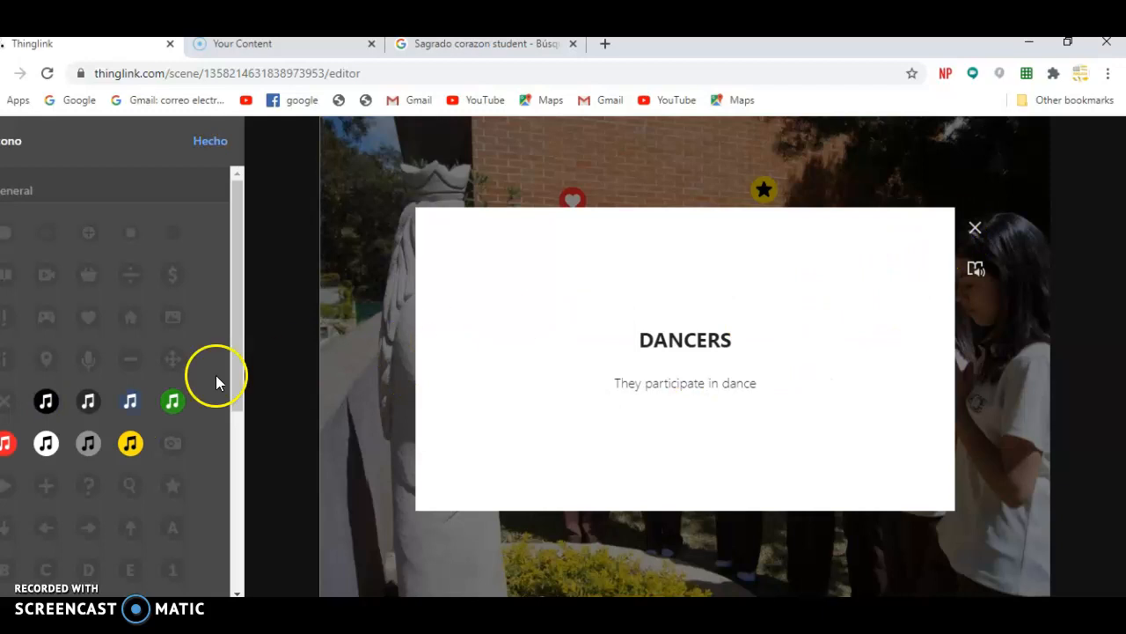
left_click(131, 401)
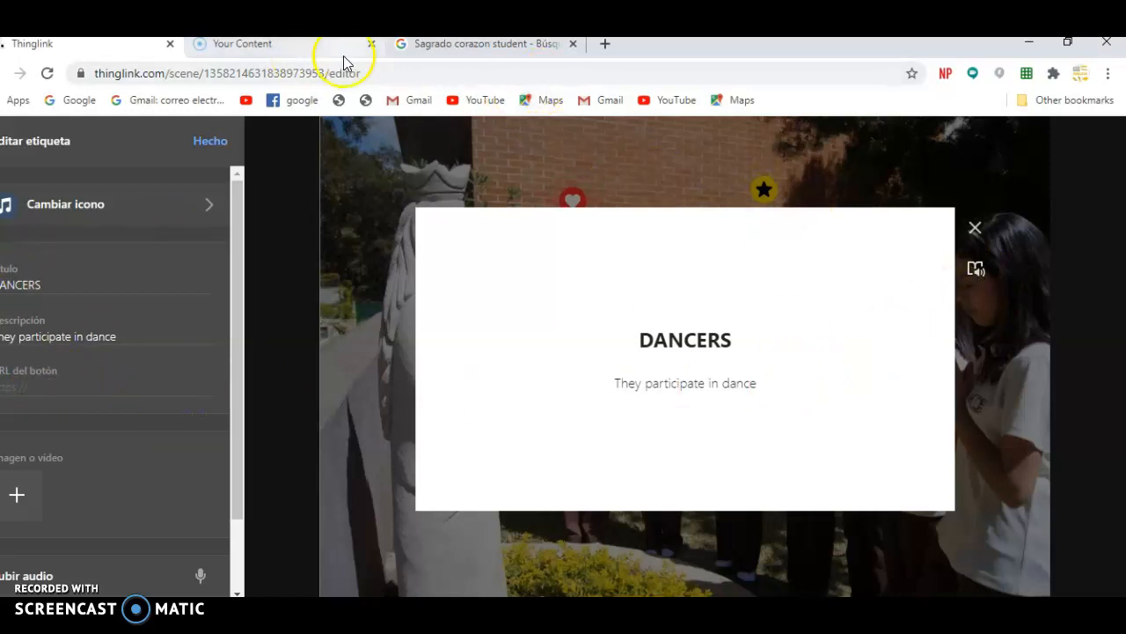
- Switch to the Google image search page, go back to the browser's start page and open YouTube
left_click(490, 46)
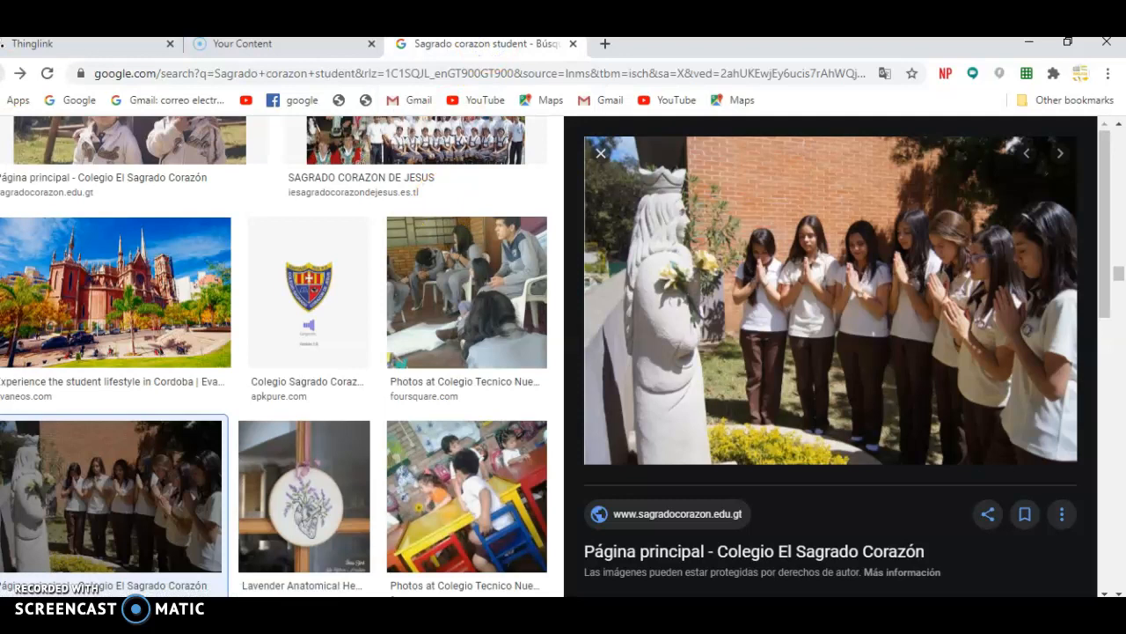
key("Escape")
key("alt+Left")
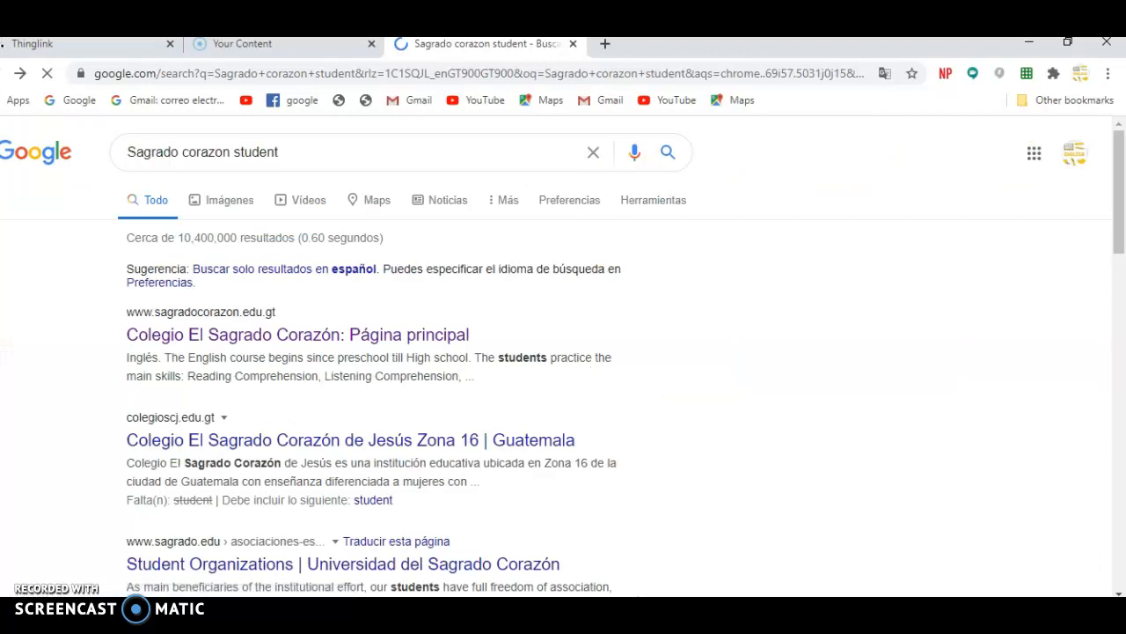
key("alt+Left")
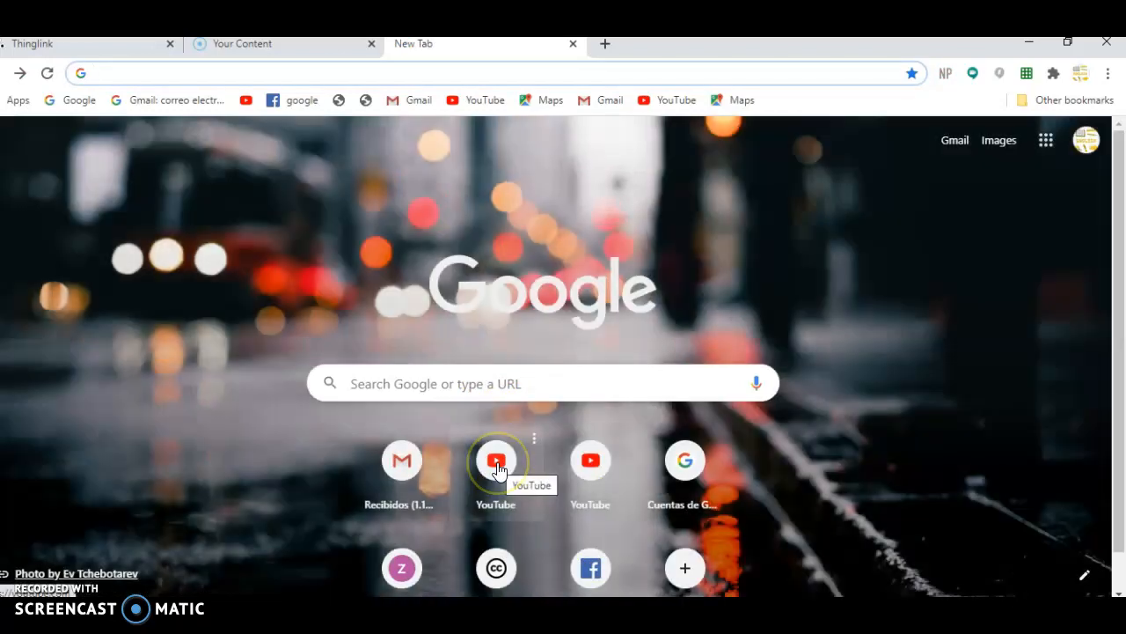
left_click(496, 467)
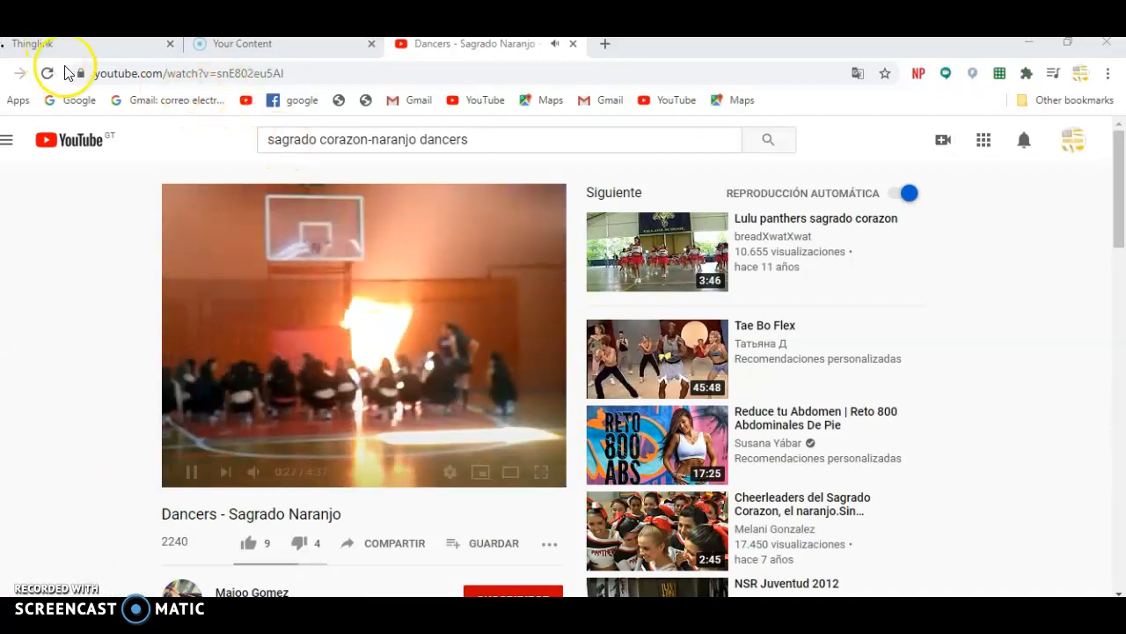
- Copy the web address of the "Dancers - Sagrado Naranjo" video
left_click_drag(95, 73, 289, 69)
right_click(267, 73)
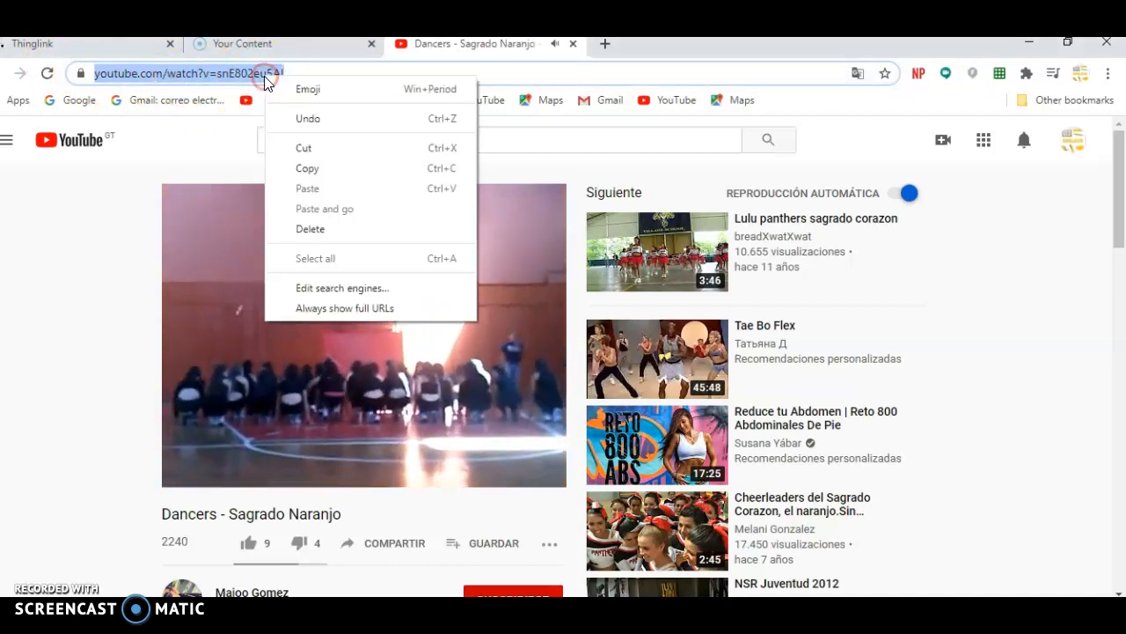
left_click(315, 169)
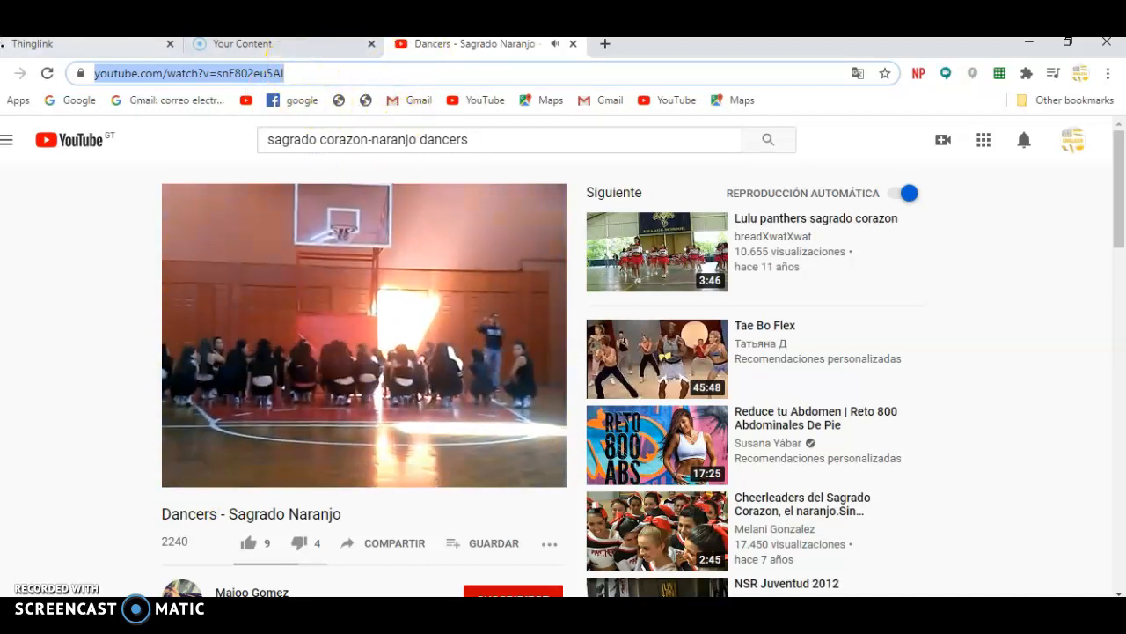
- Return to ThingLink, paste the copied video address as the DANCERS tag's button URL and close the tag
left_click(91, 50)
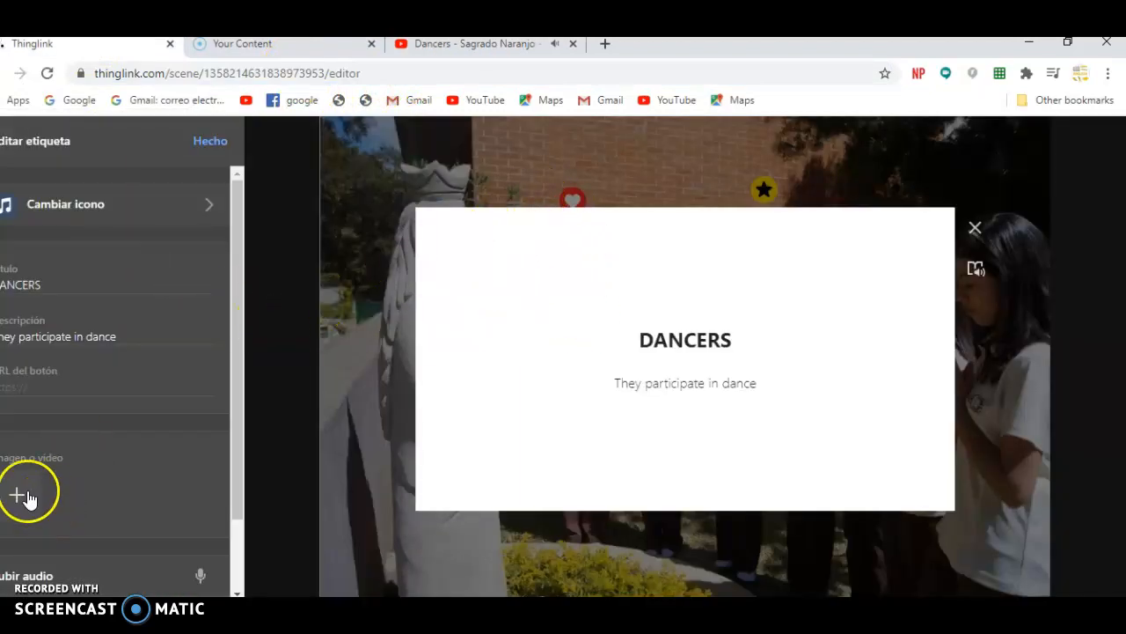
right_click(9, 384)
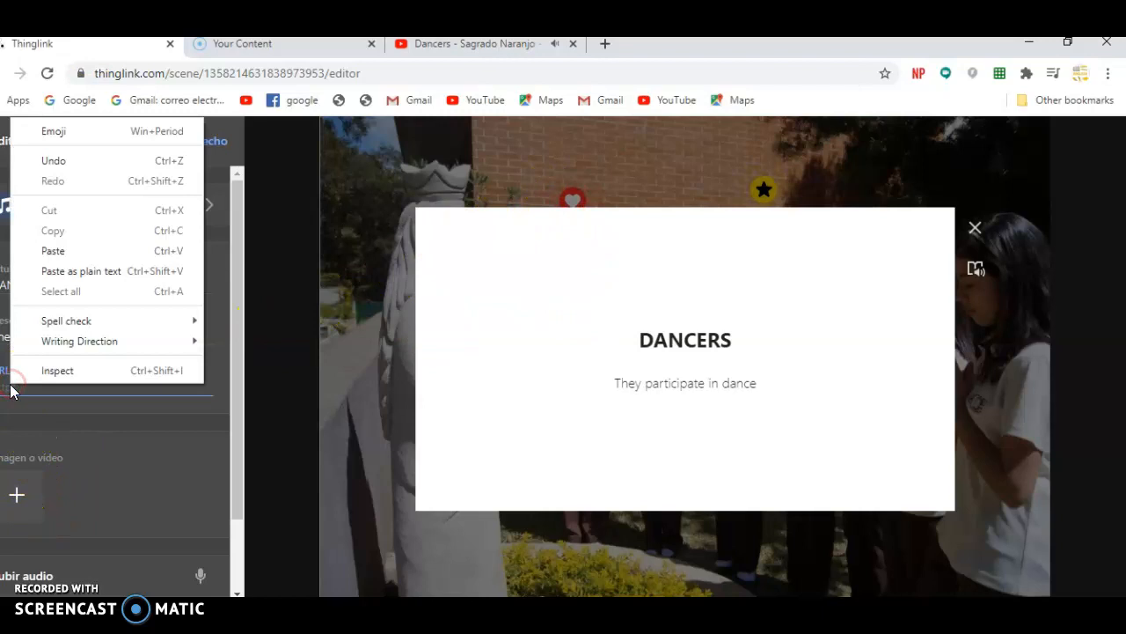
left_click(69, 253)
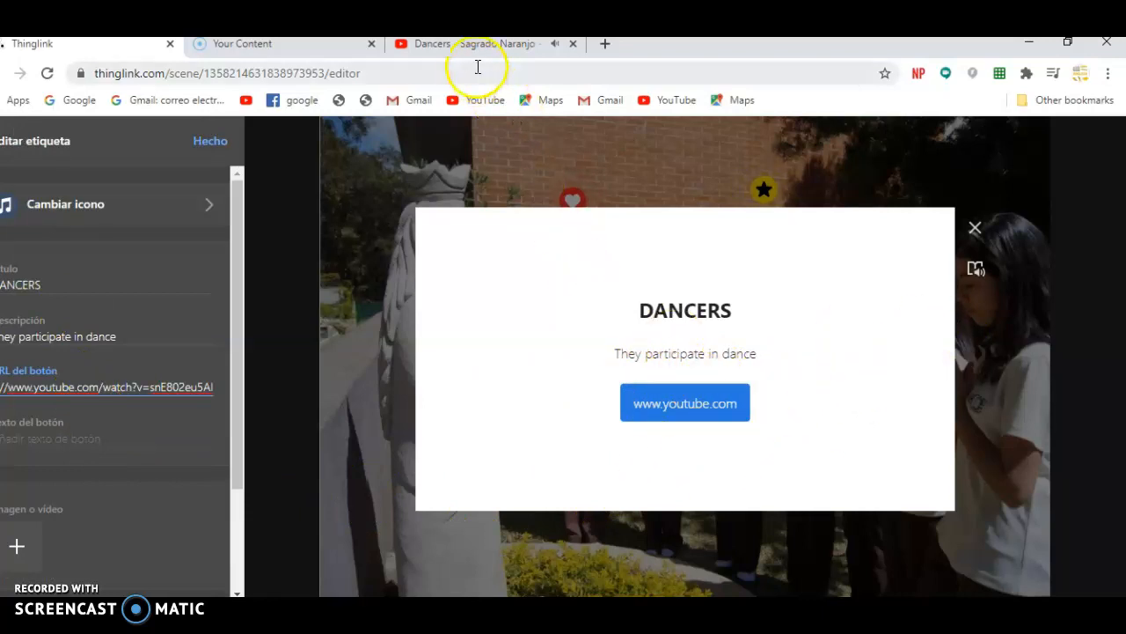
left_click(977, 229)
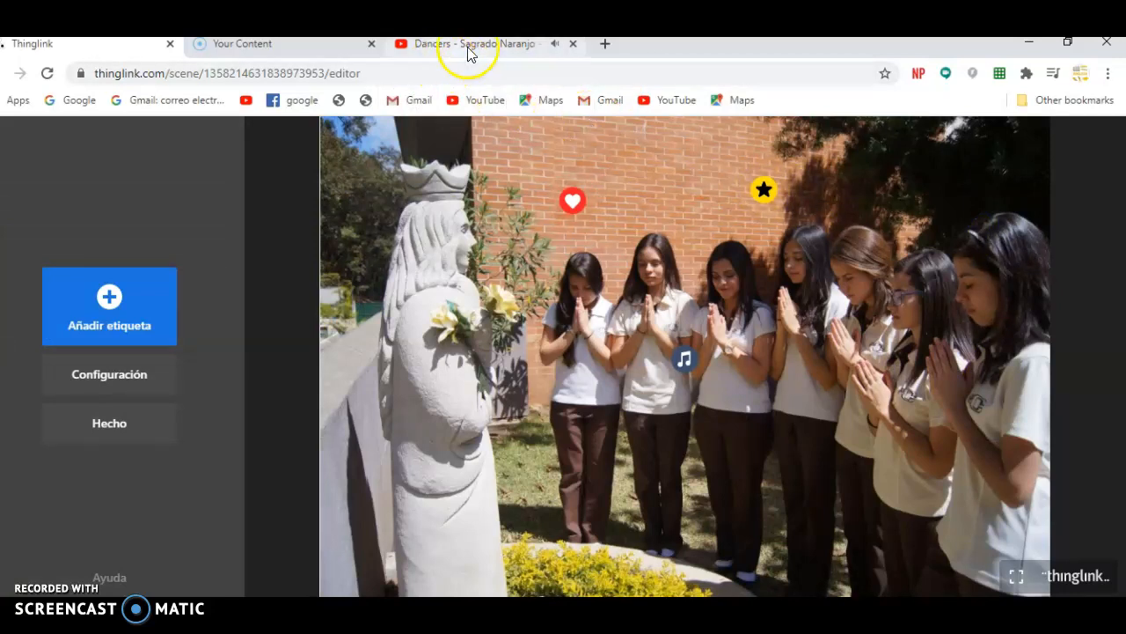
- Switch to YouTube and pause the "Dancers - Sagrado Naranjo" video
left_click(468, 46)
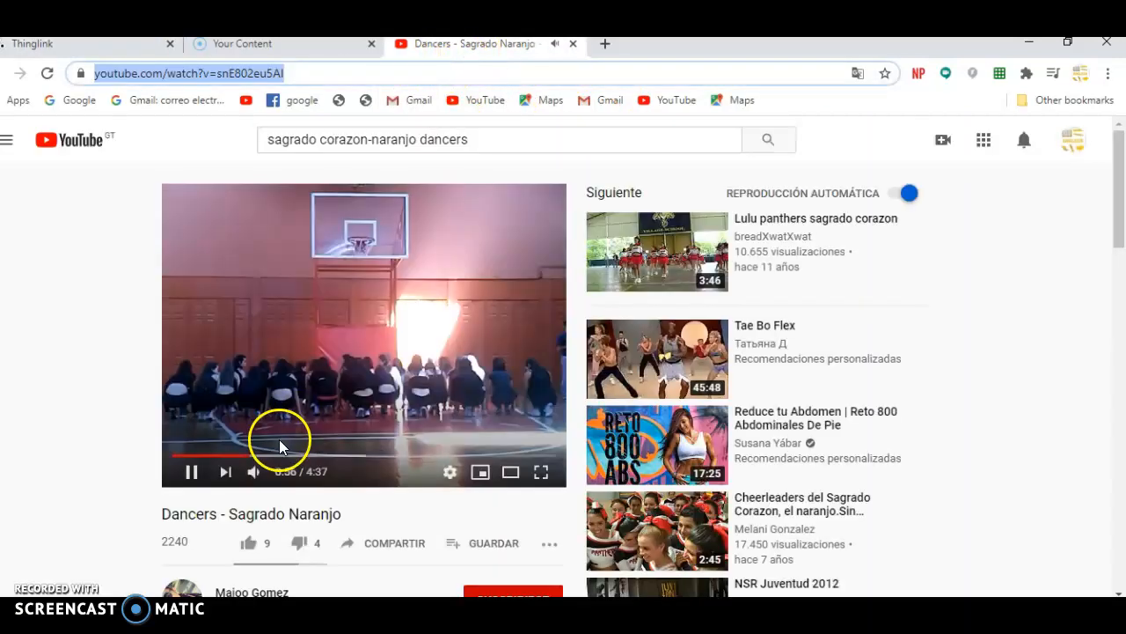
left_click(191, 472)
left_click(191, 473)
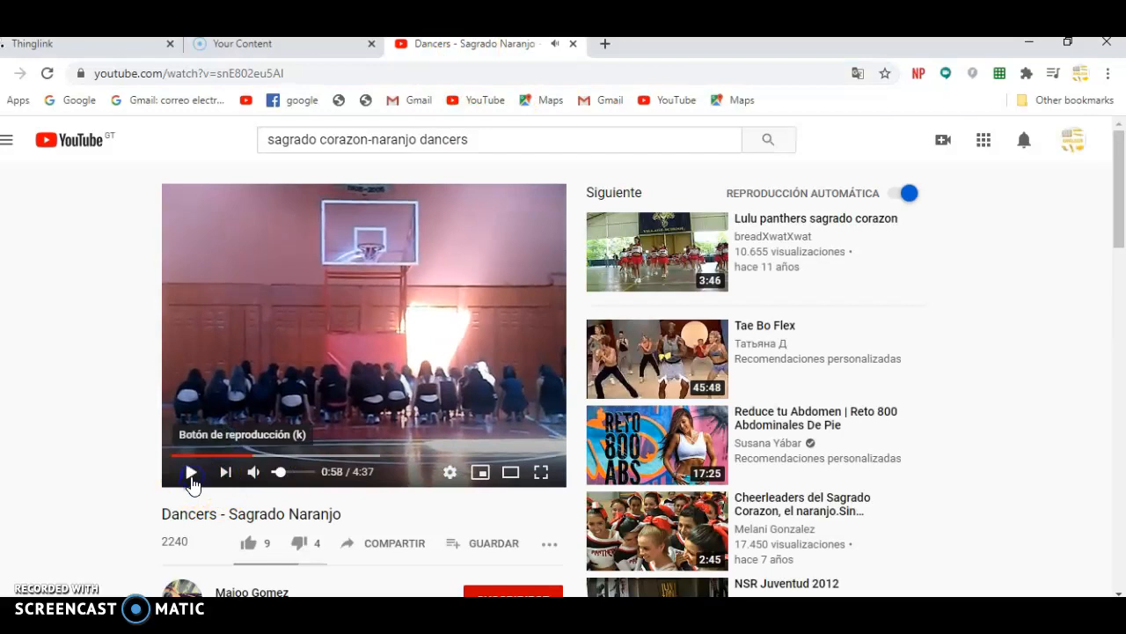
- Return to the ThingLink editor and review the contents of the STUDENTS, RELIGIOUS and DANCERS tags
left_click(81, 48)
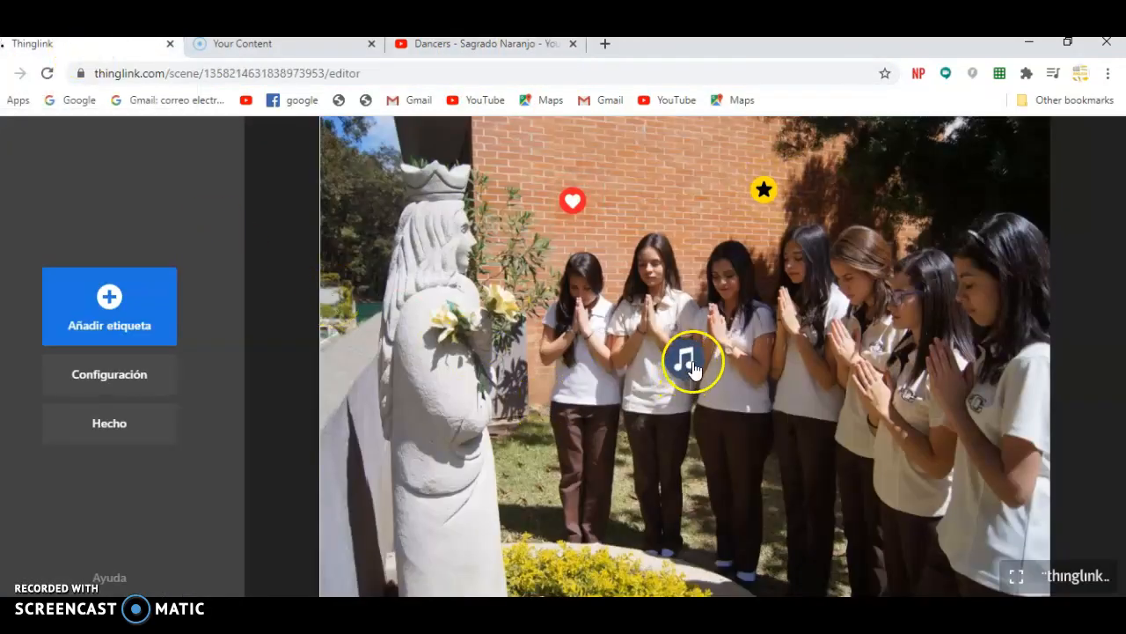
left_click(573, 202)
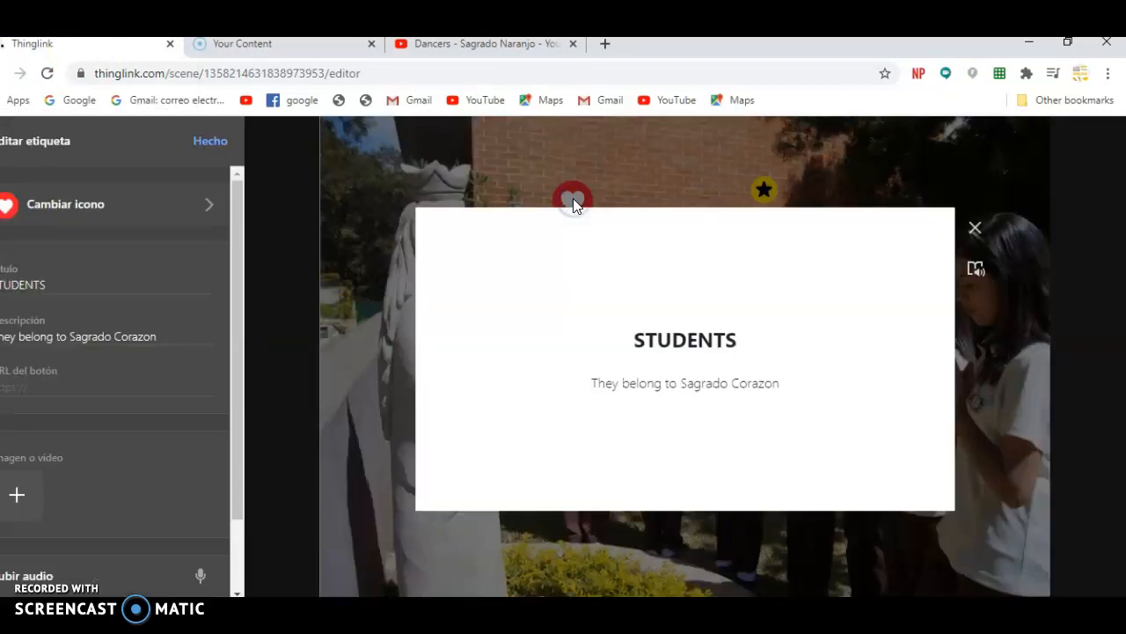
left_click(975, 230)
left_click(754, 199)
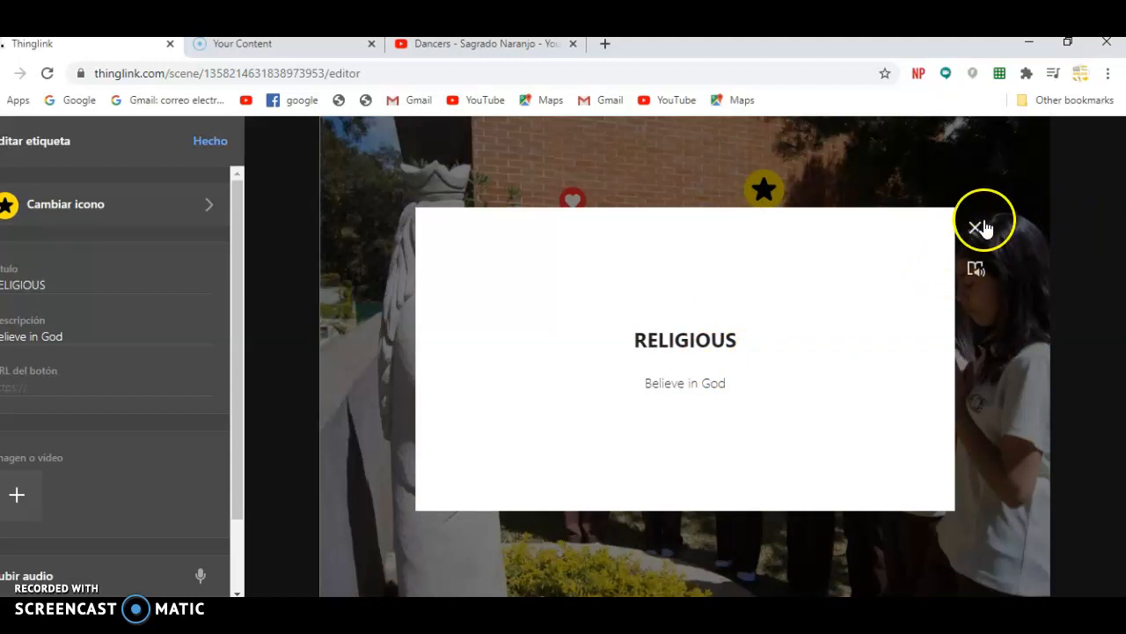
left_click(977, 227)
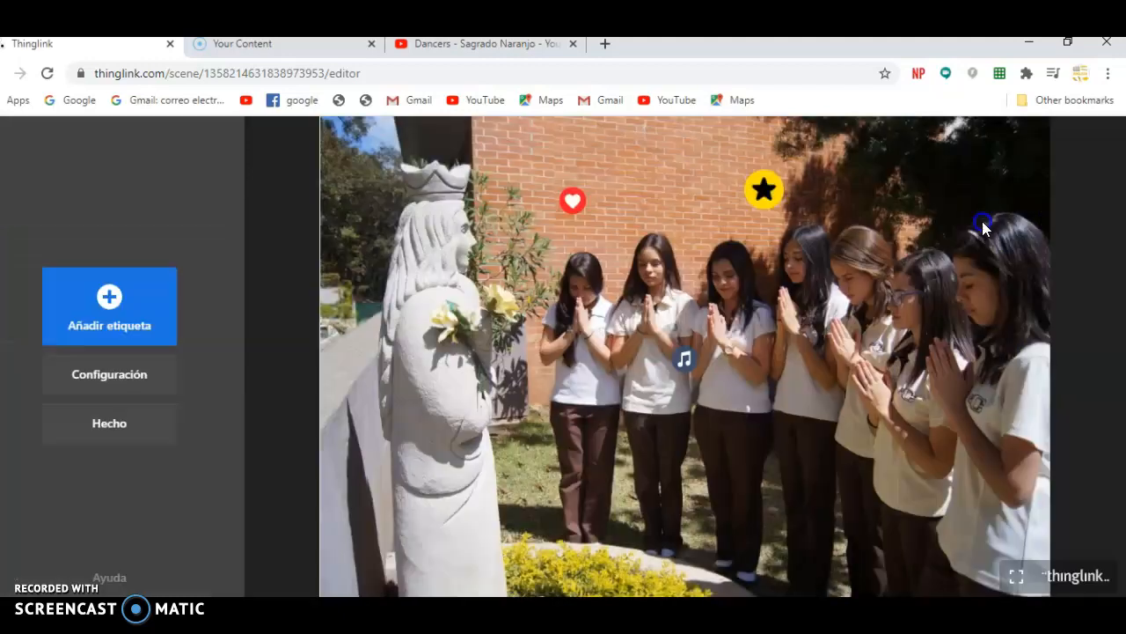
left_click(686, 359)
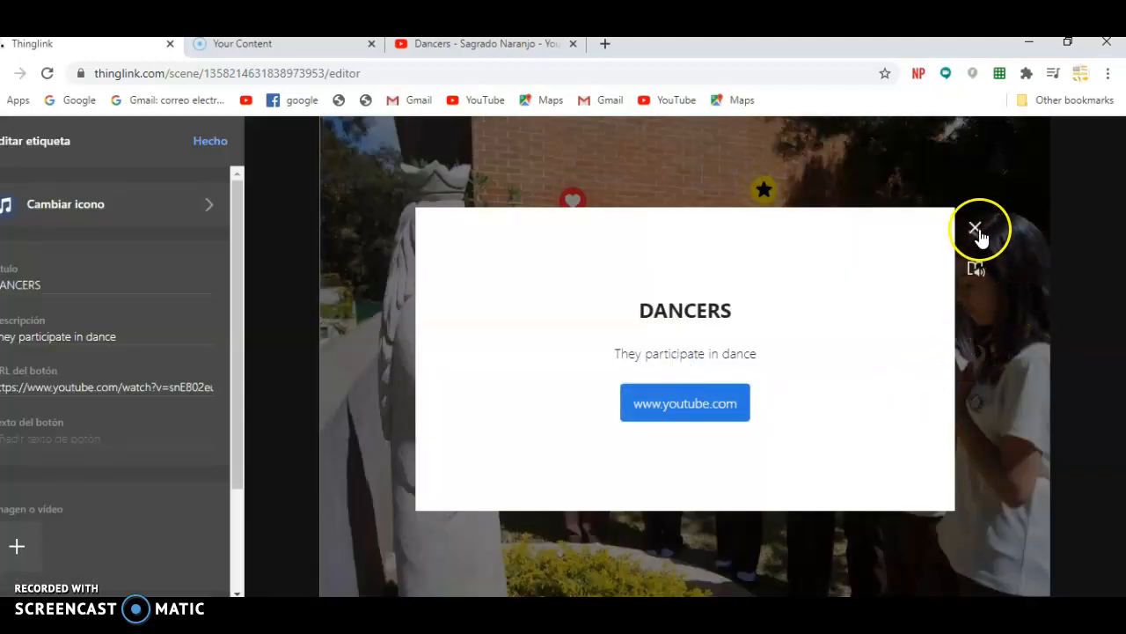
left_click(976, 230)
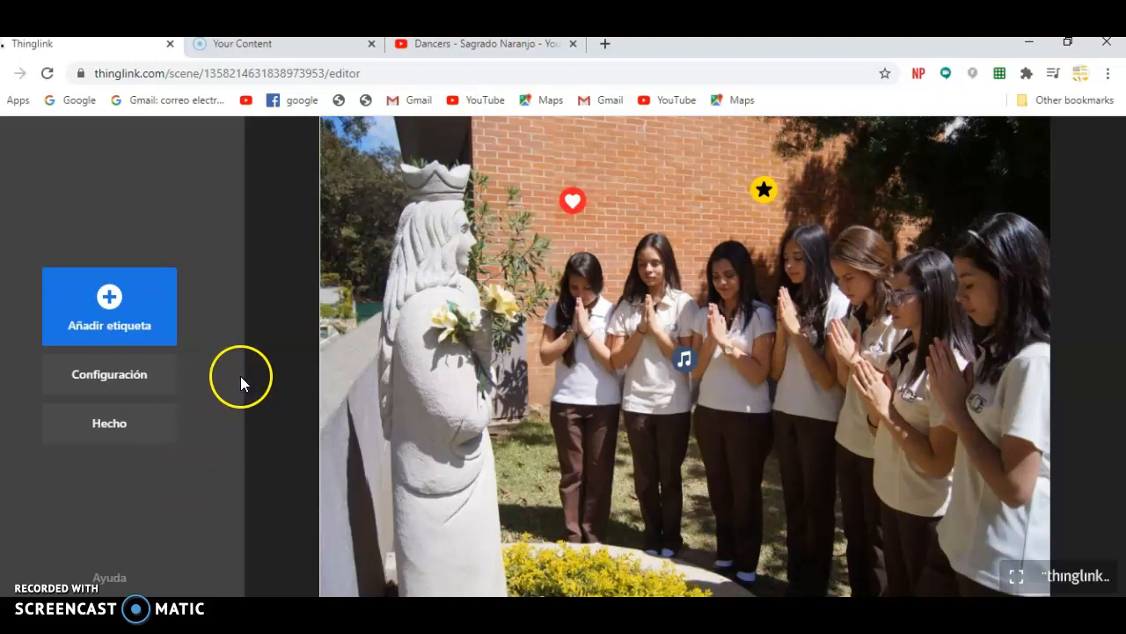
- Add the ilustracion-excelencia-academica picture from the Descargas folder to the STUDENTS tag and close the tag
left_click(570, 209)
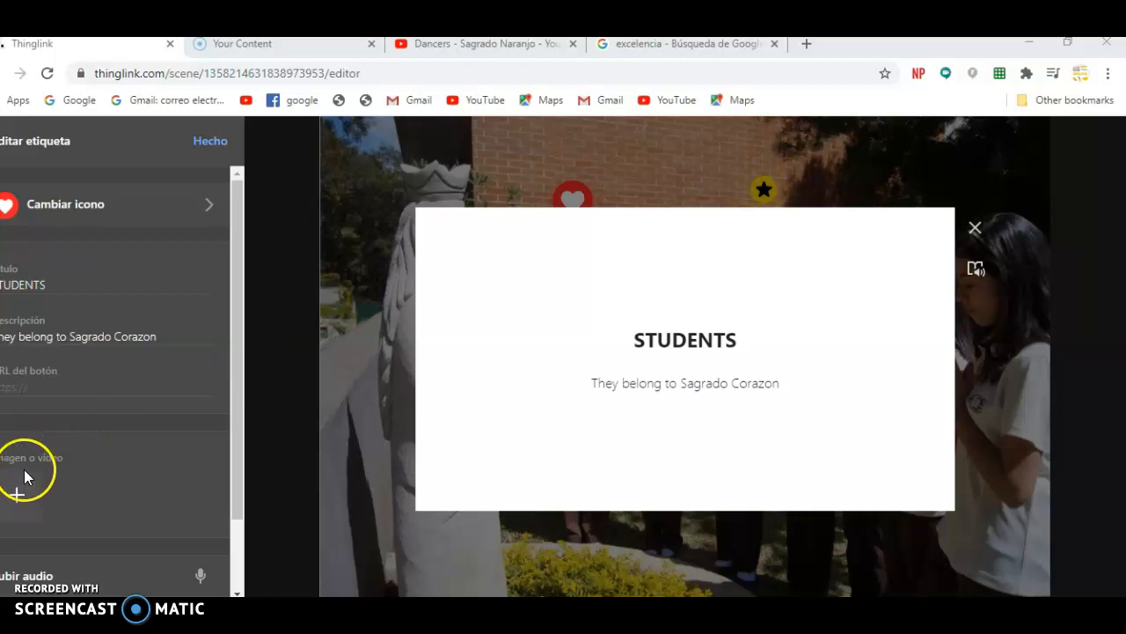
left_click(24, 501)
left_click(24, 500)
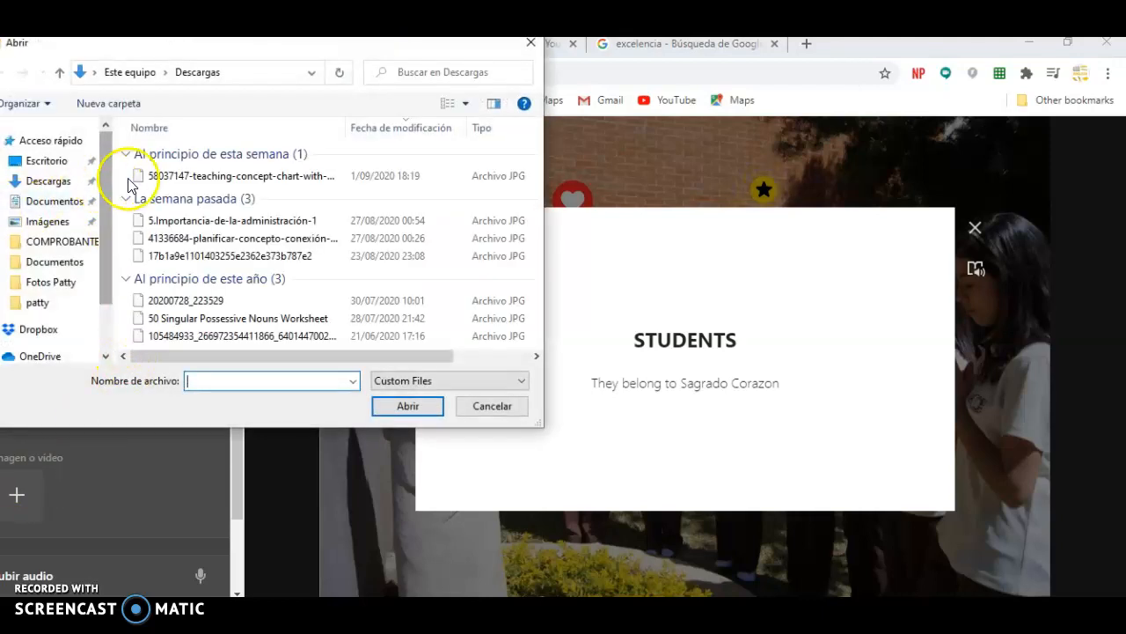
left_click(66, 182)
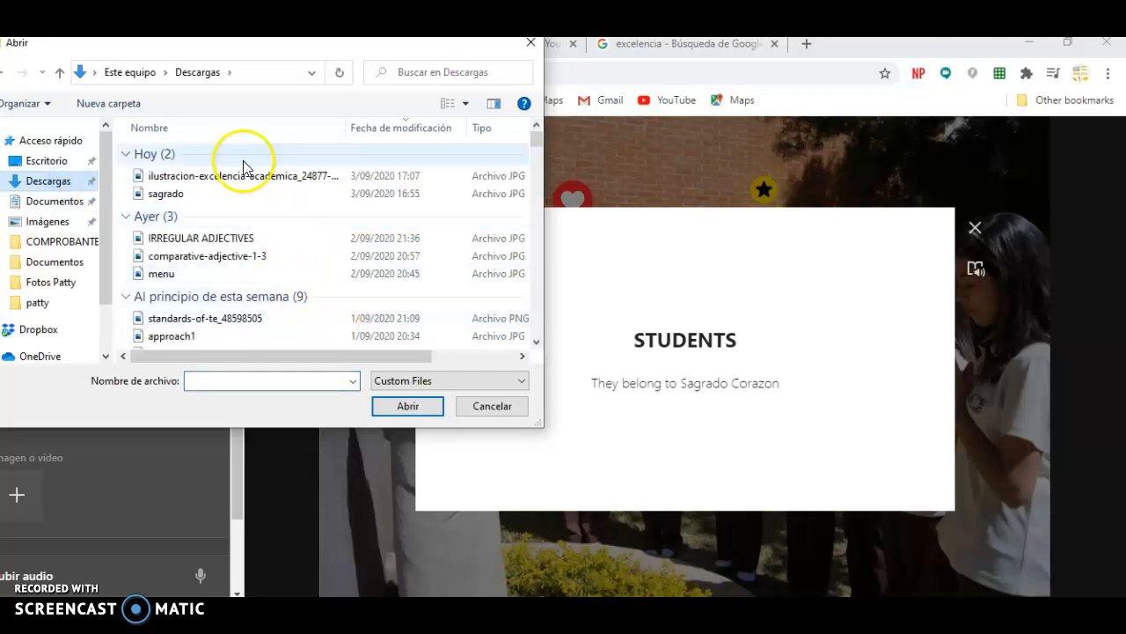
left_click(252, 176)
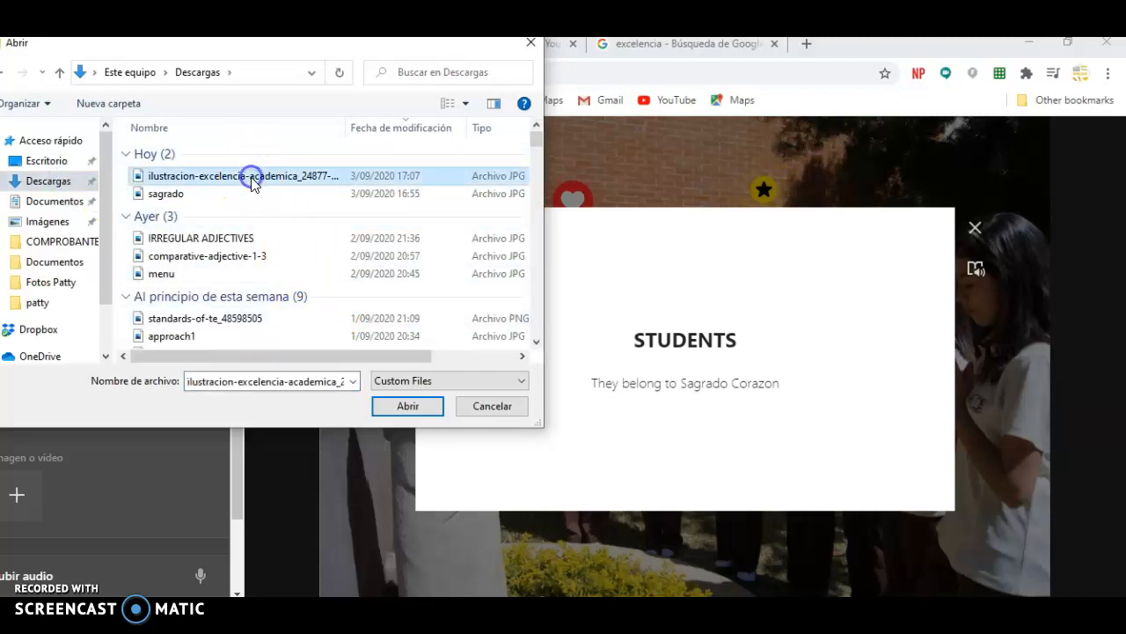
left_click(405, 407)
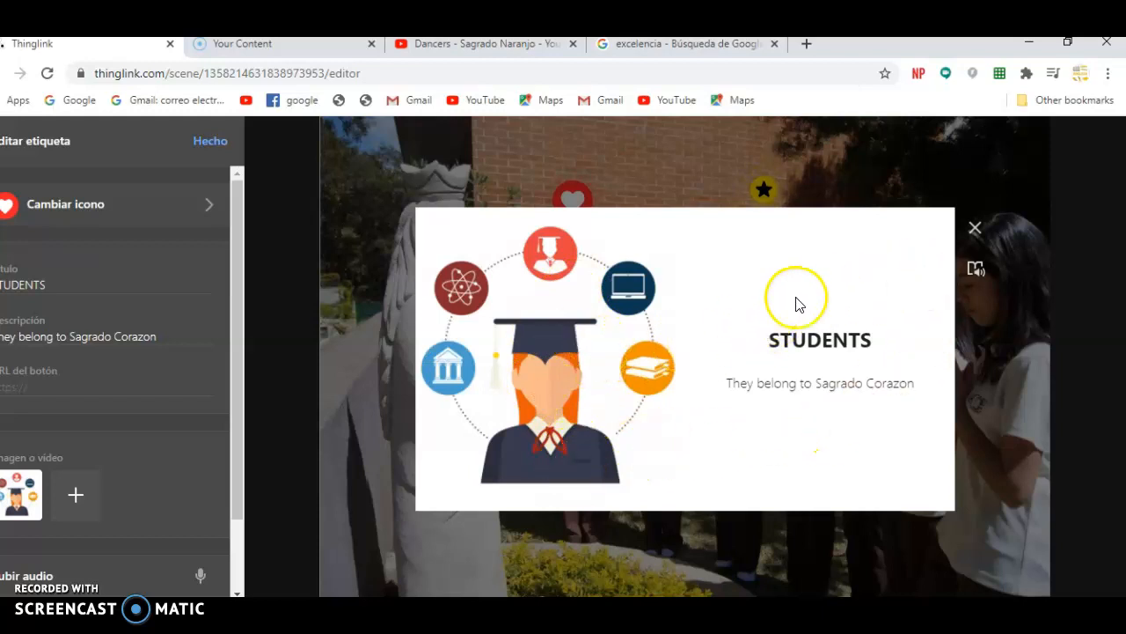
left_click(979, 228)
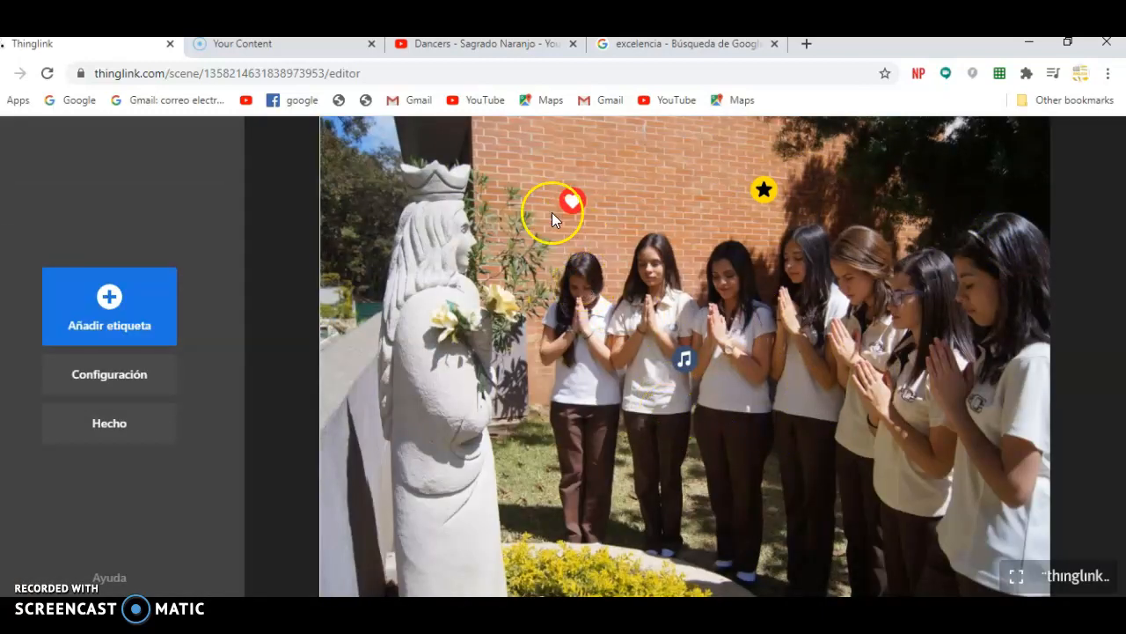
- Check the STUDENTS tag with its added picture, and look through the RELIGIOUS and DANCERS tags again
left_click(573, 201)
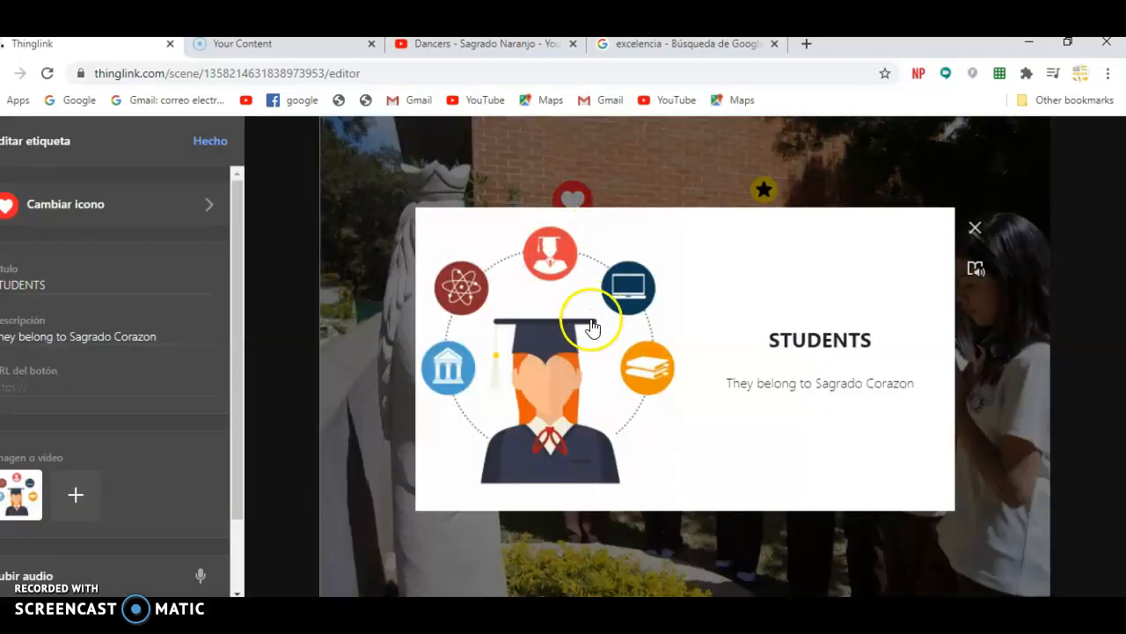
left_click(977, 230)
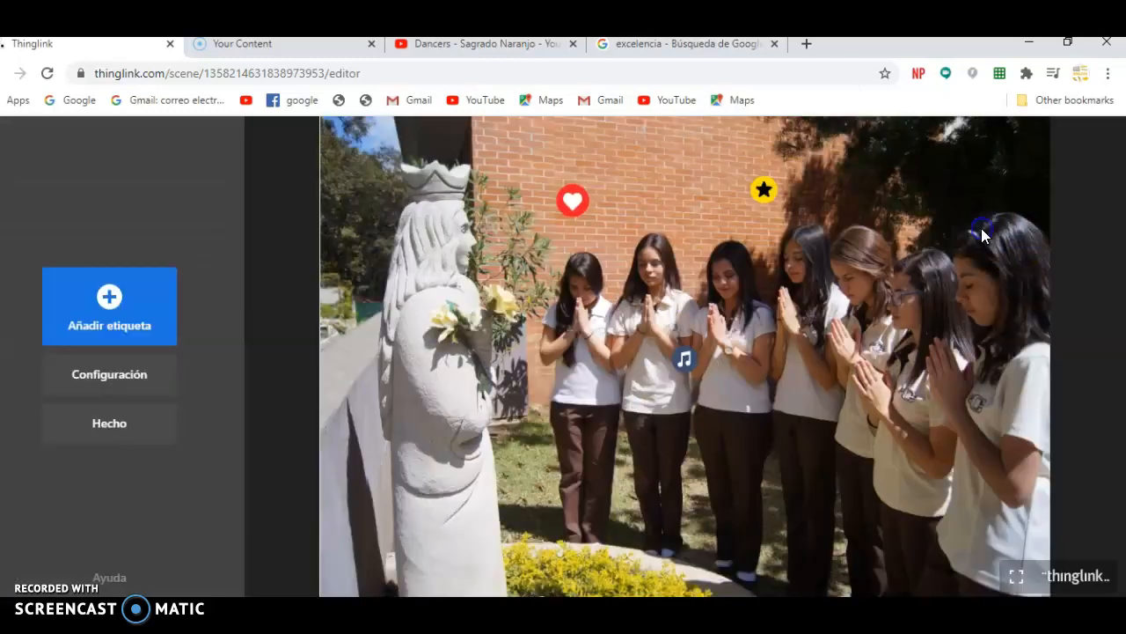
left_click(764, 189)
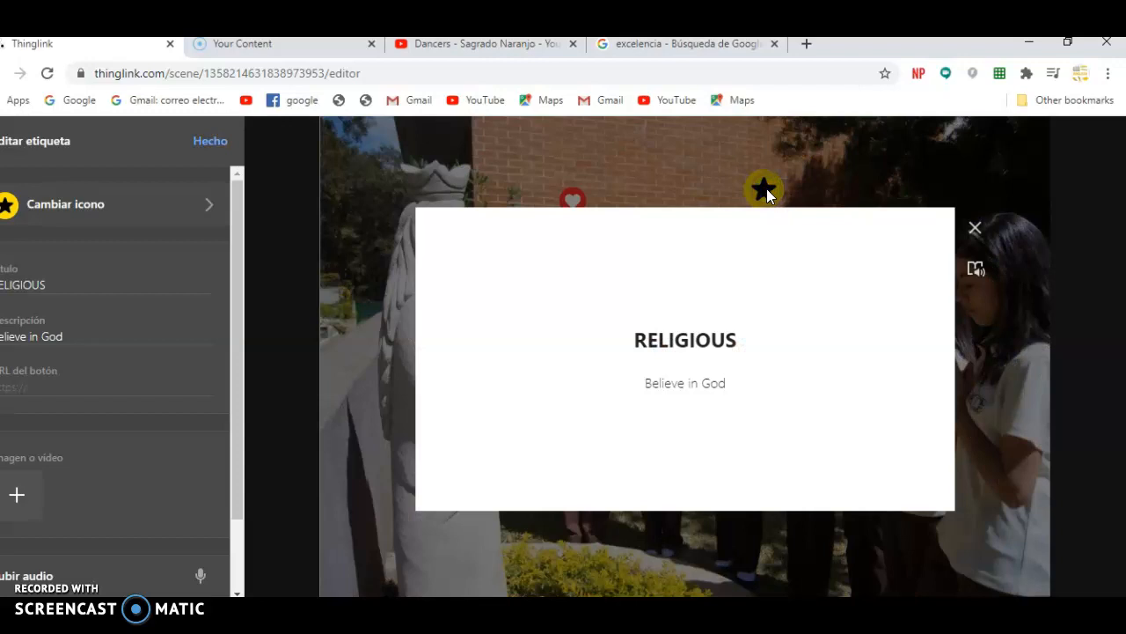
left_click(975, 229)
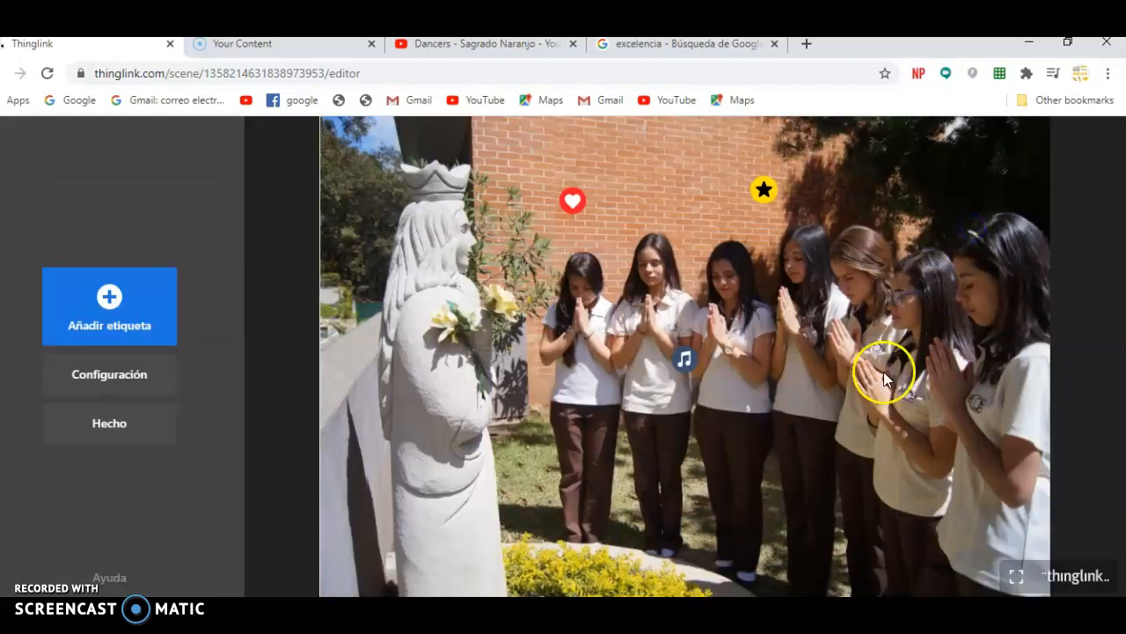
left_click(684, 359)
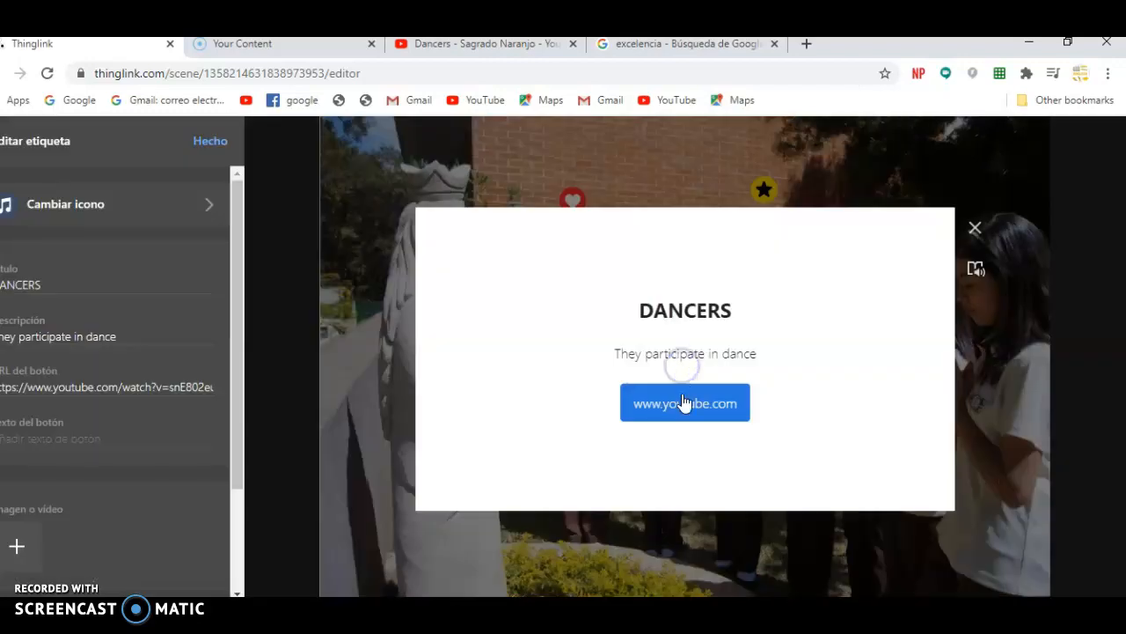
left_click(975, 230)
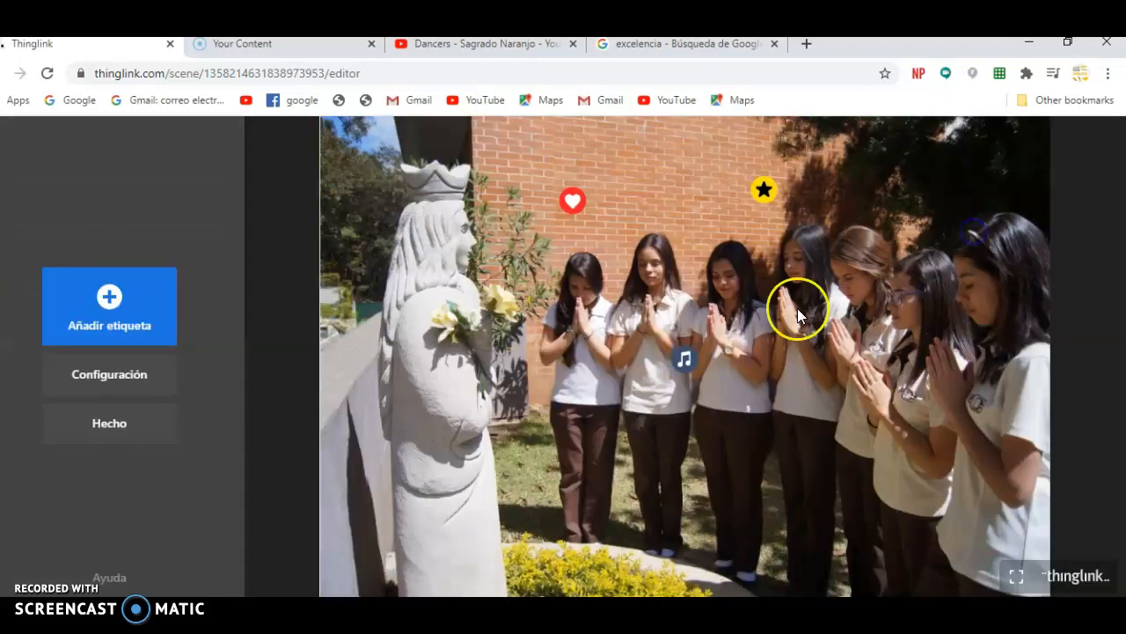
- Open the image's settings and view the file selection for background audio without choosing a file
left_click(140, 377)
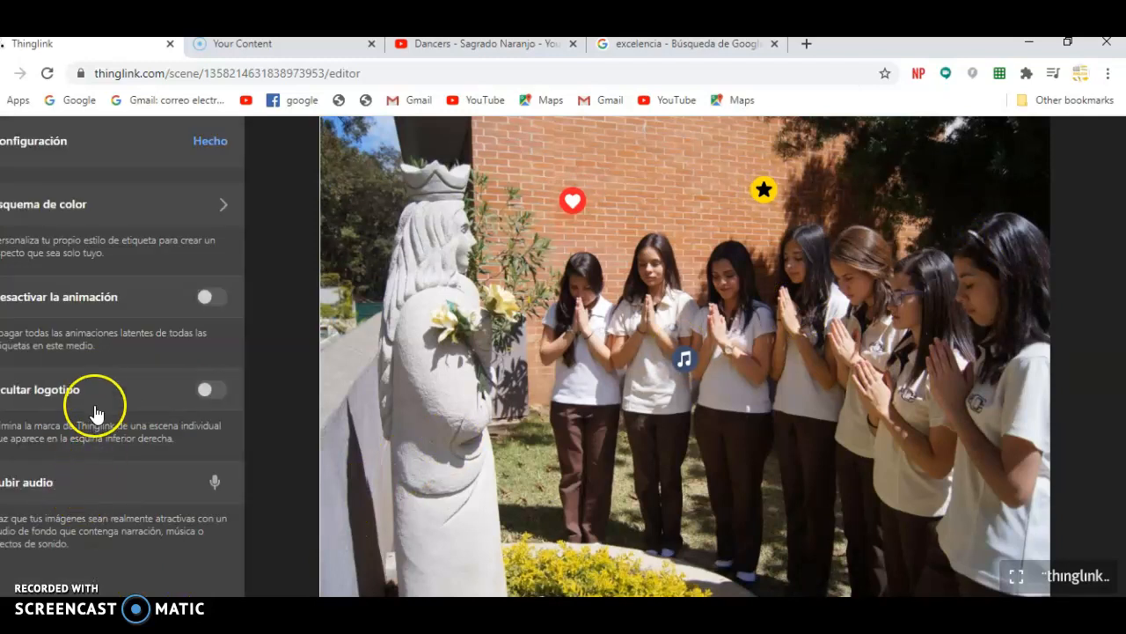
left_click(61, 491)
left_click(102, 484)
left_click(101, 481)
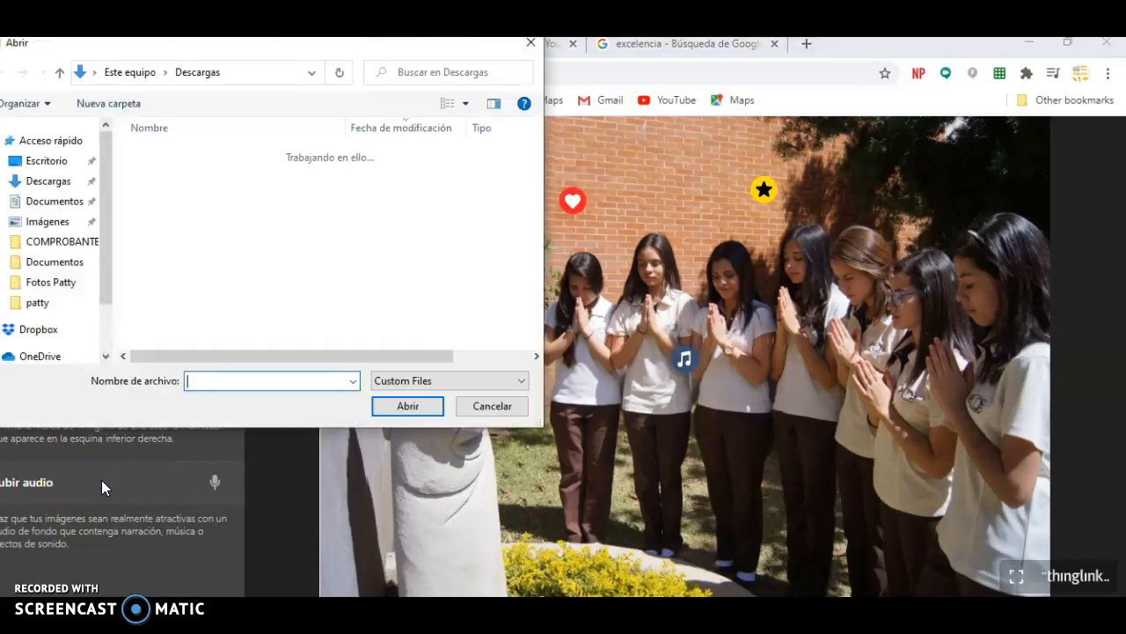
left_click(493, 407)
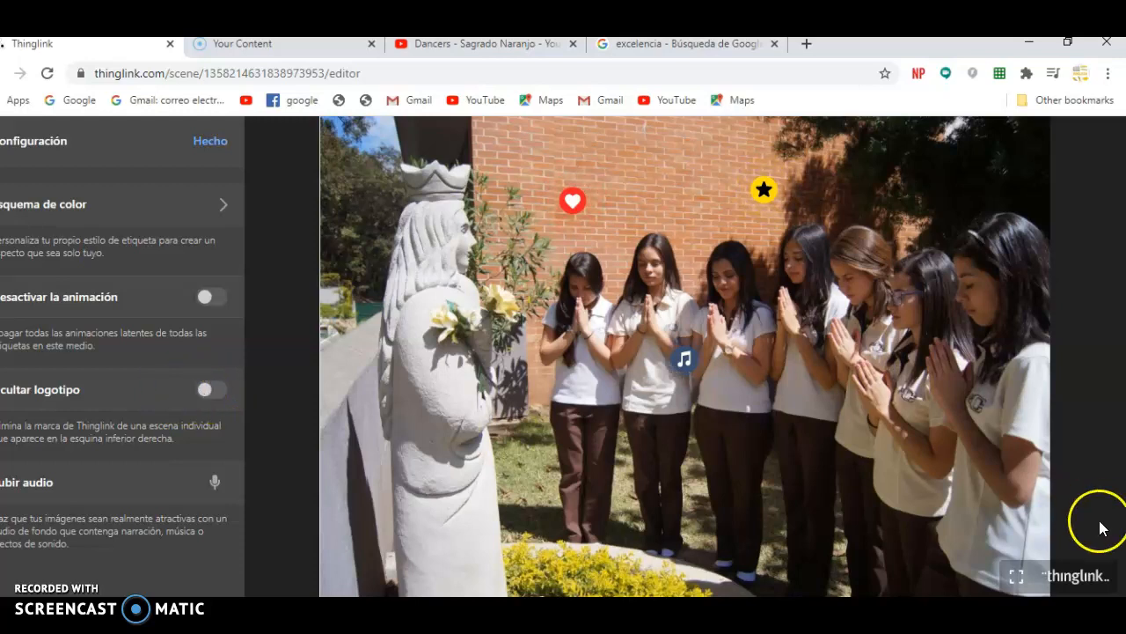
- Try out the options for hiding the ThingLink logo and disabling the tag animation
left_click(217, 390)
left_click(217, 389)
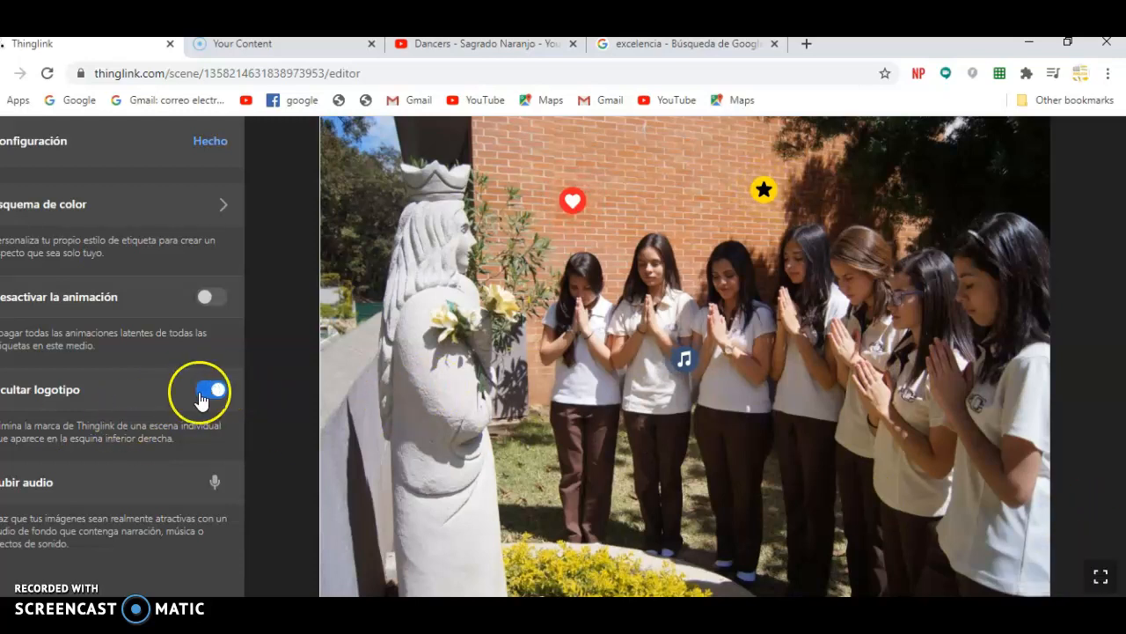
left_click(155, 321)
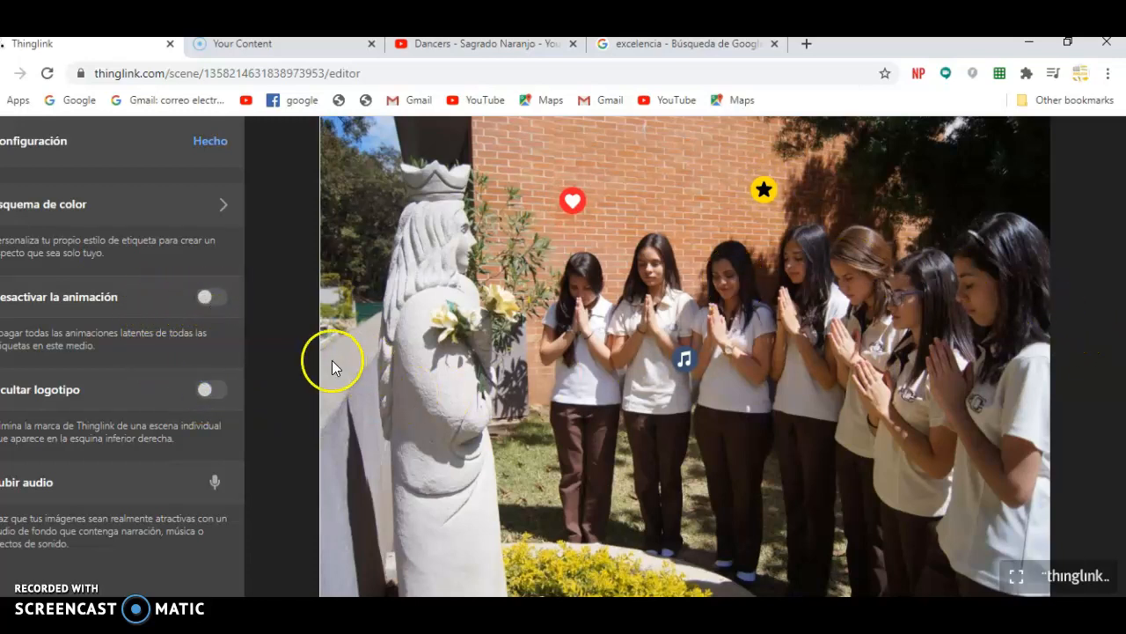
left_click(214, 297)
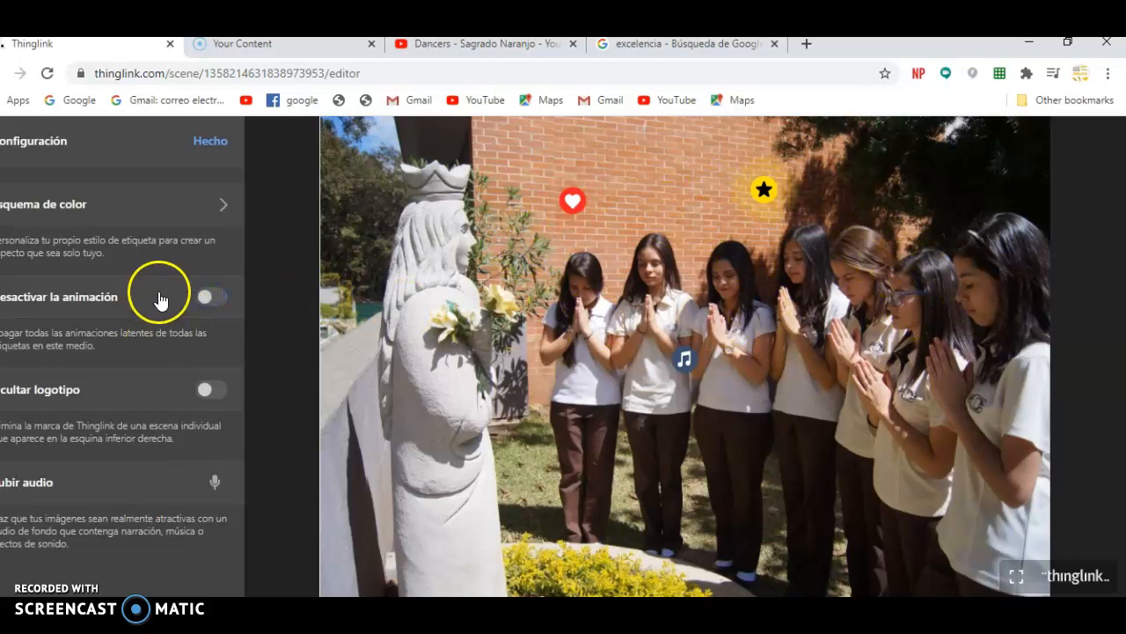
- Apply the teal colour scheme with background #B2DFDB and button colour #009688, and check it on the STUDENTS tag
left_click(167, 201)
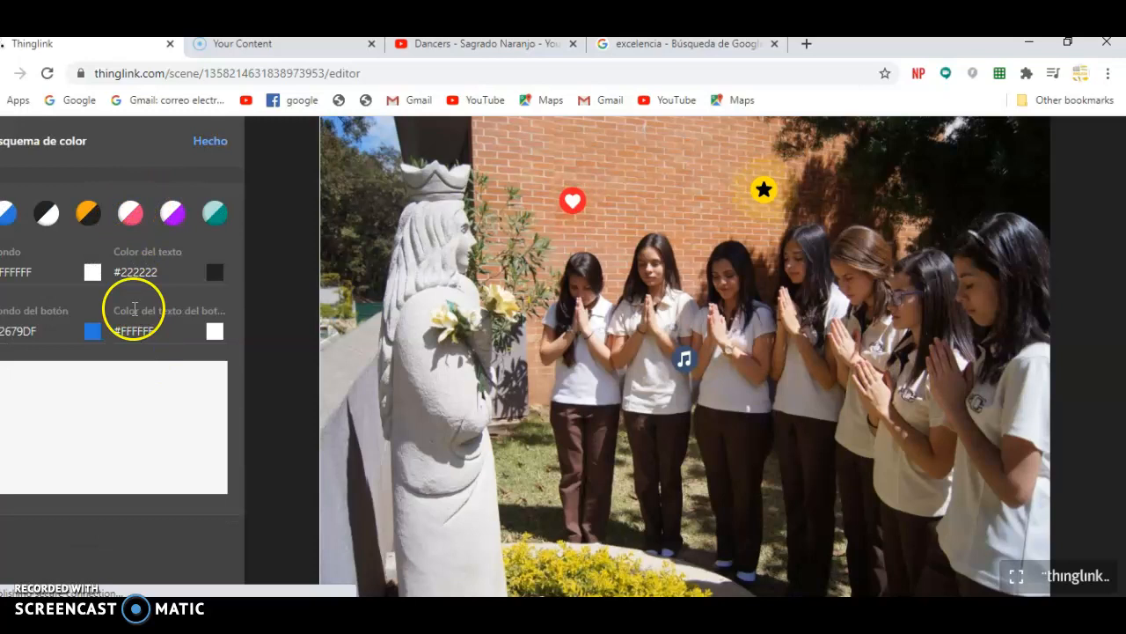
left_click(99, 220)
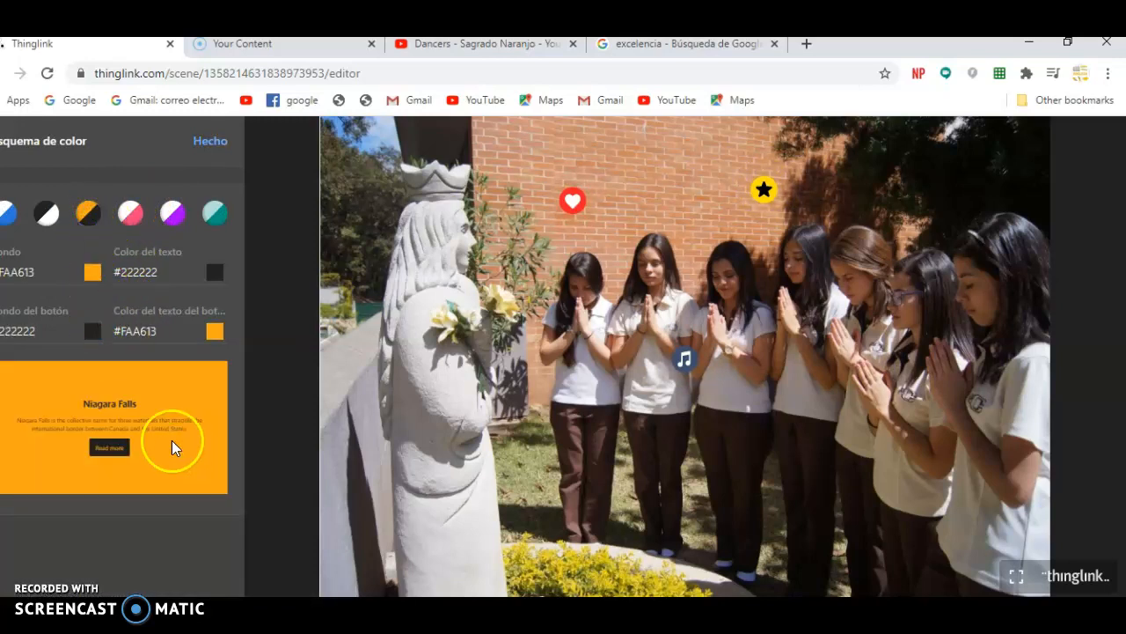
left_click(132, 214)
left_click(180, 220)
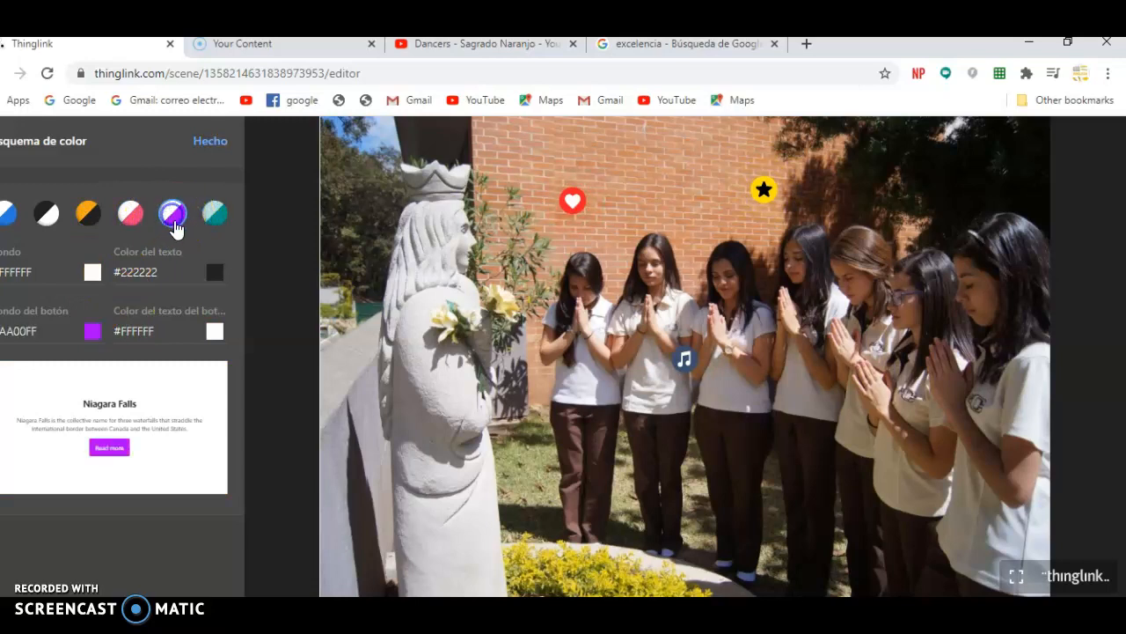
left_click(207, 215)
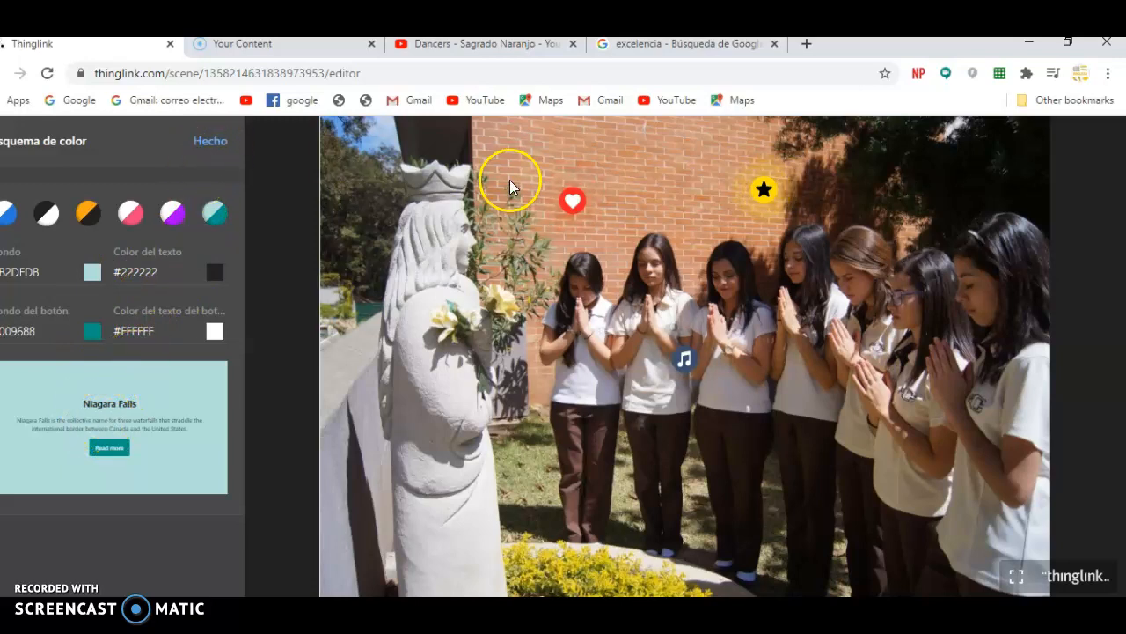
left_click(220, 144)
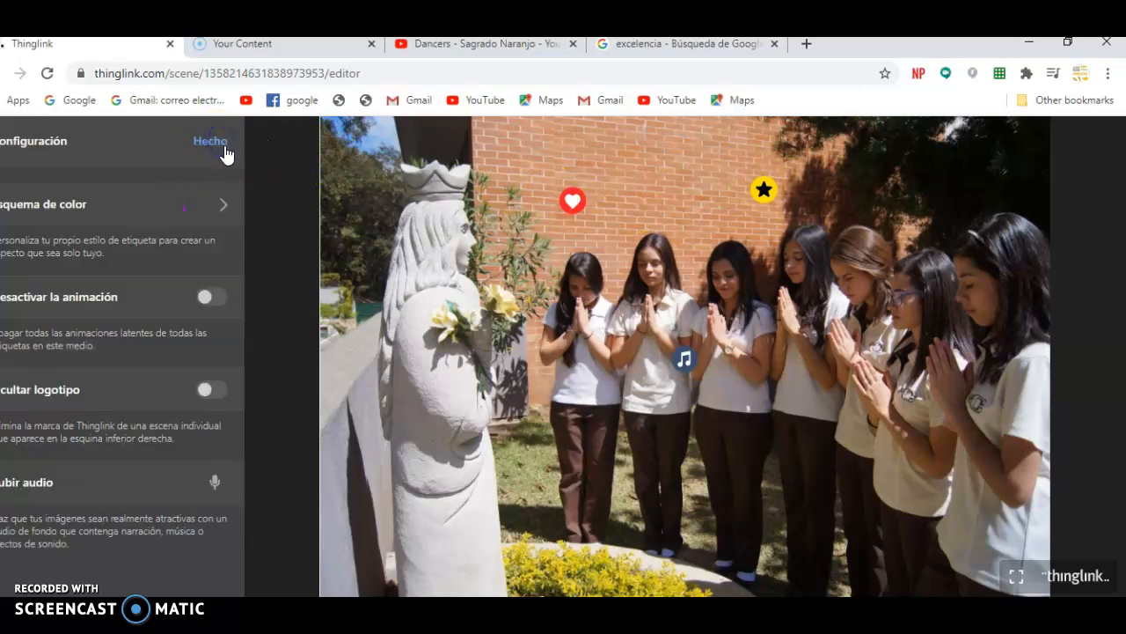
left_click(574, 202)
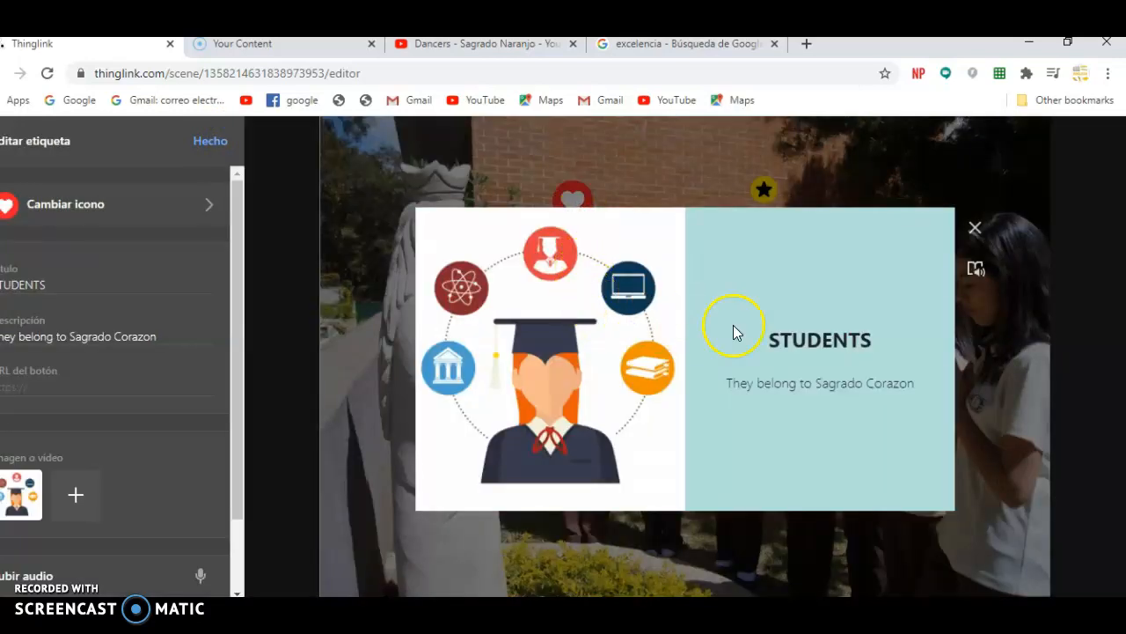
left_click(975, 228)
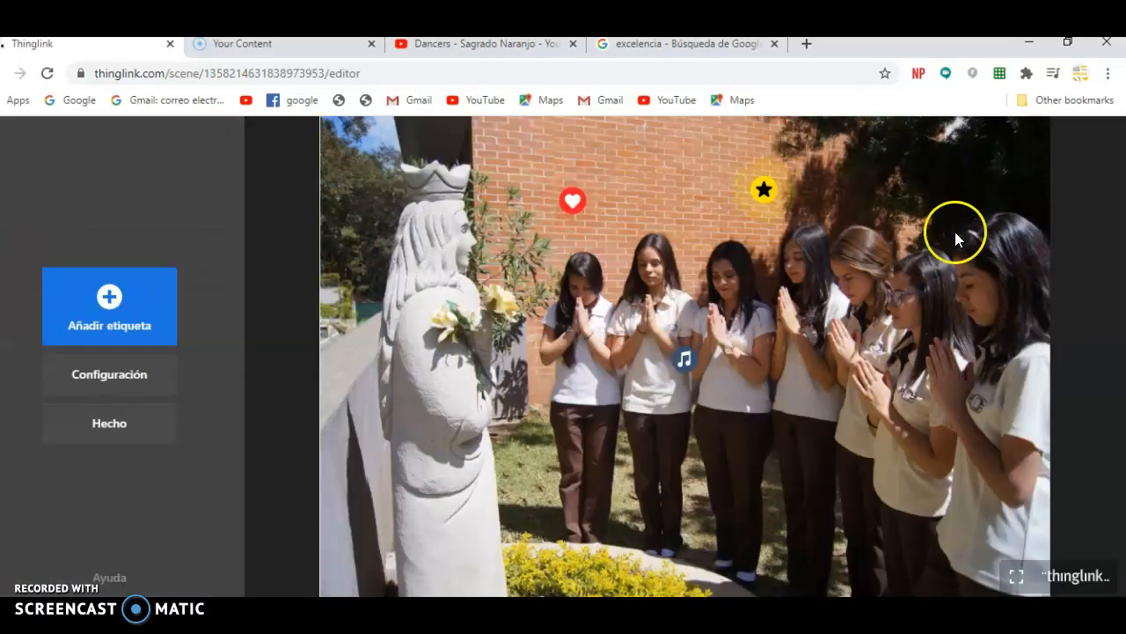
- Finish editing the tagged image and look over the completed scene on its viewing page
left_click(123, 424)
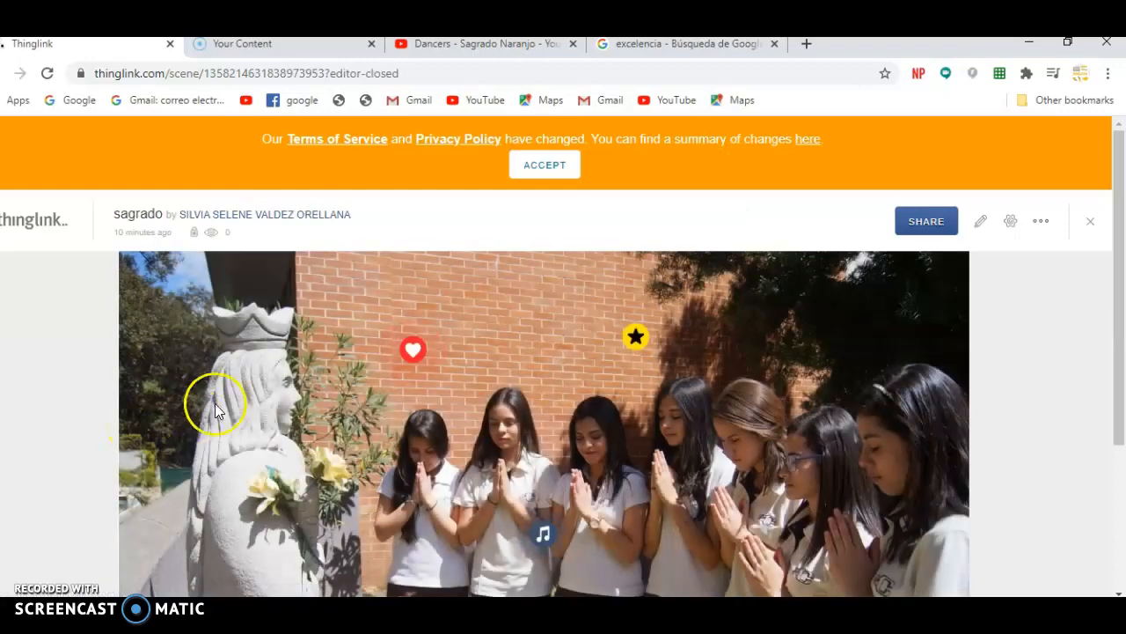
scroll(335, 437, "down", 1)
scroll(335, 437, "down", 1)
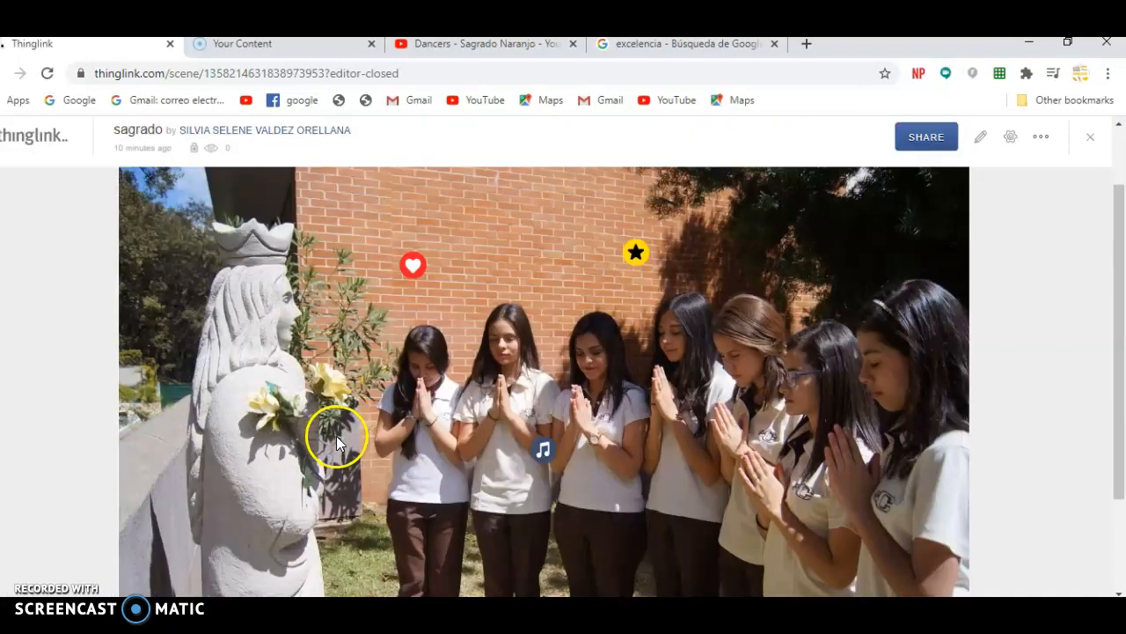
scroll(396, 399, "down", 2)
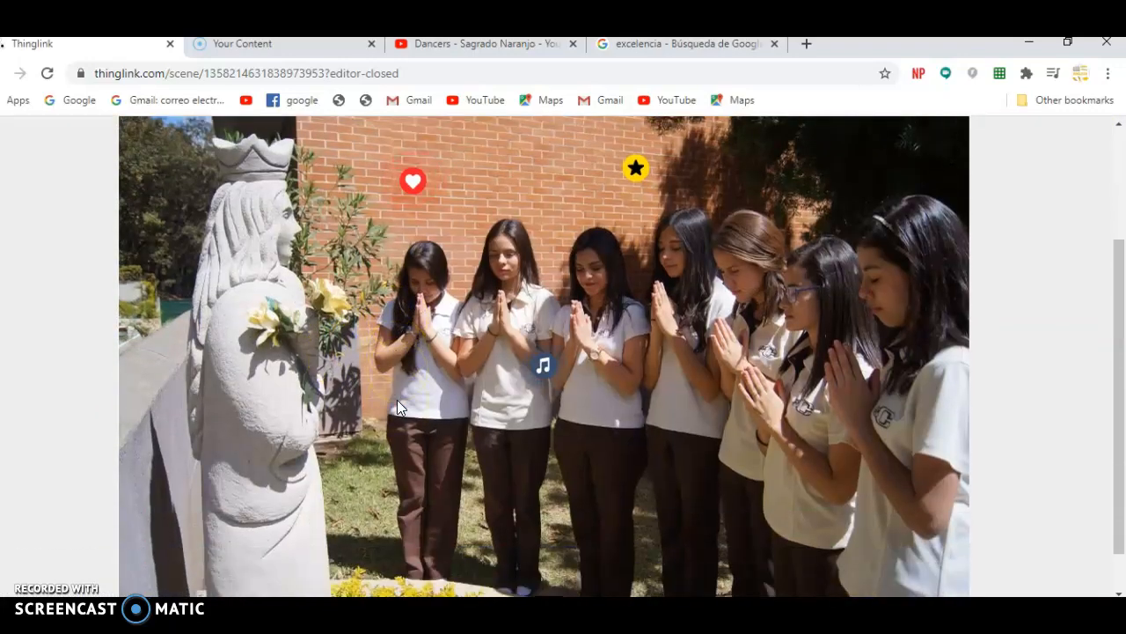
scroll(398, 401, "up", 1)
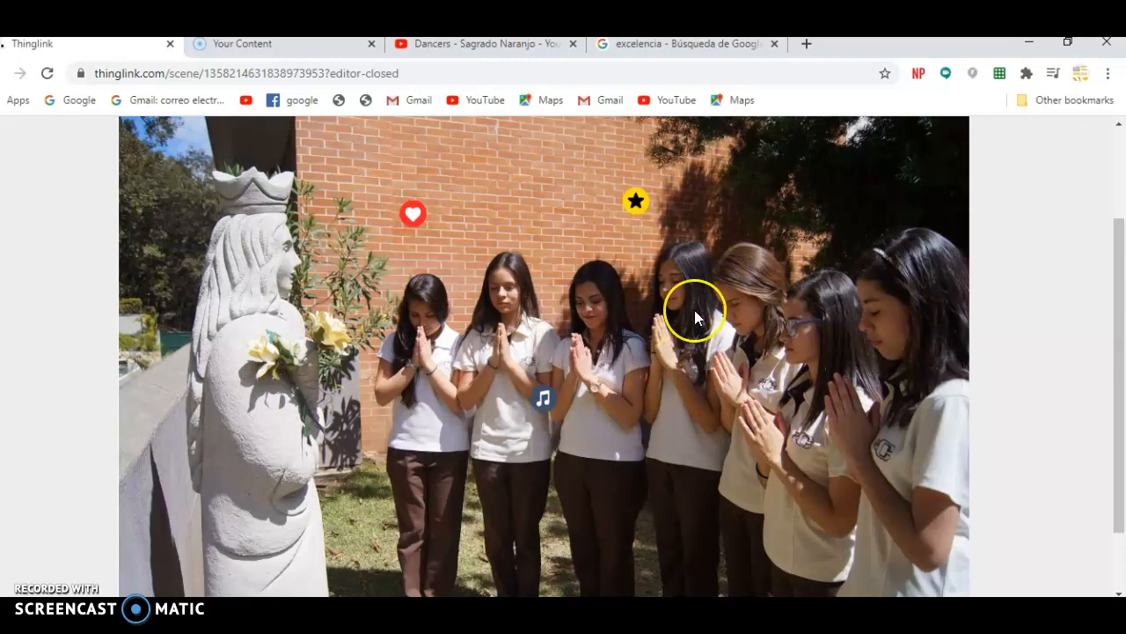
- Retitle the image "Reading work", set its privacy to Public and save the settings
scroll(713, 297, "up", 2)
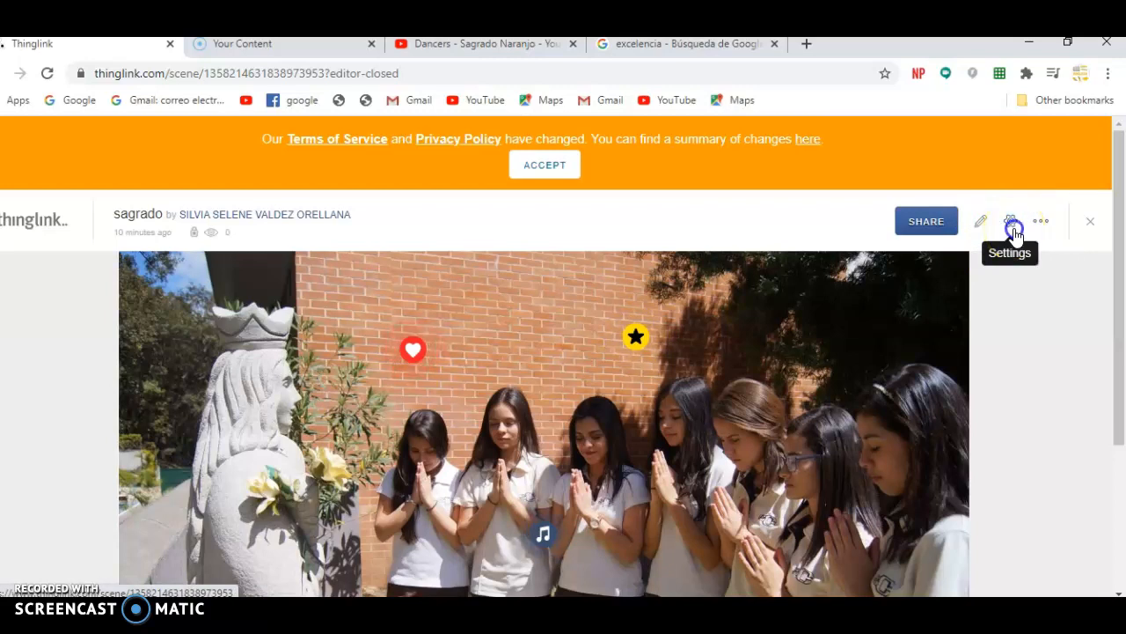
left_click(1012, 231)
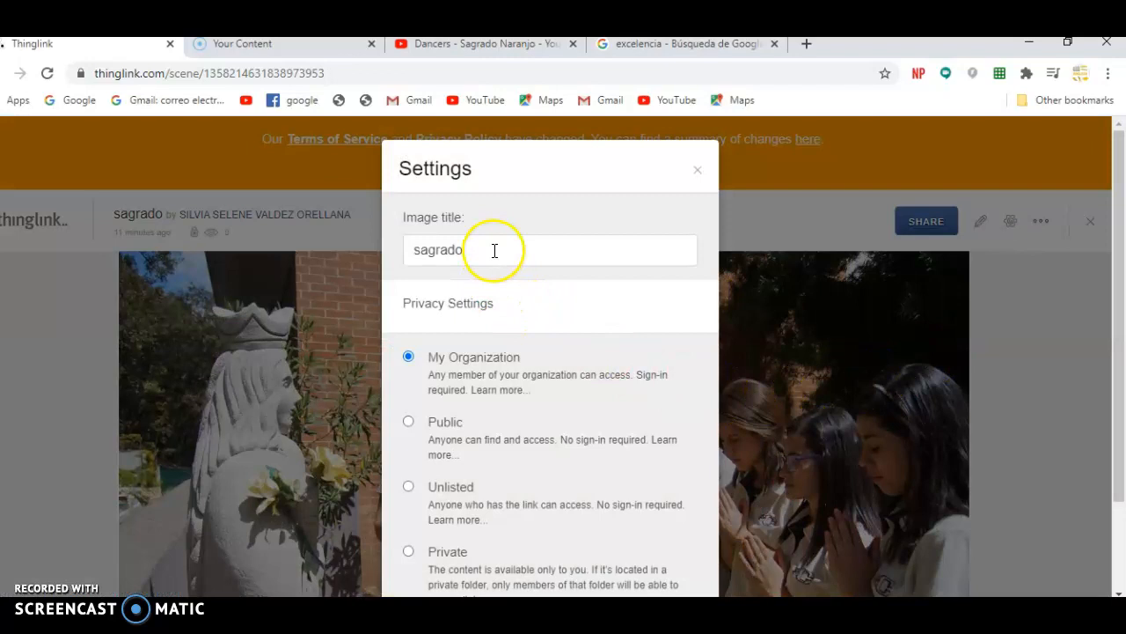
left_click(494, 251)
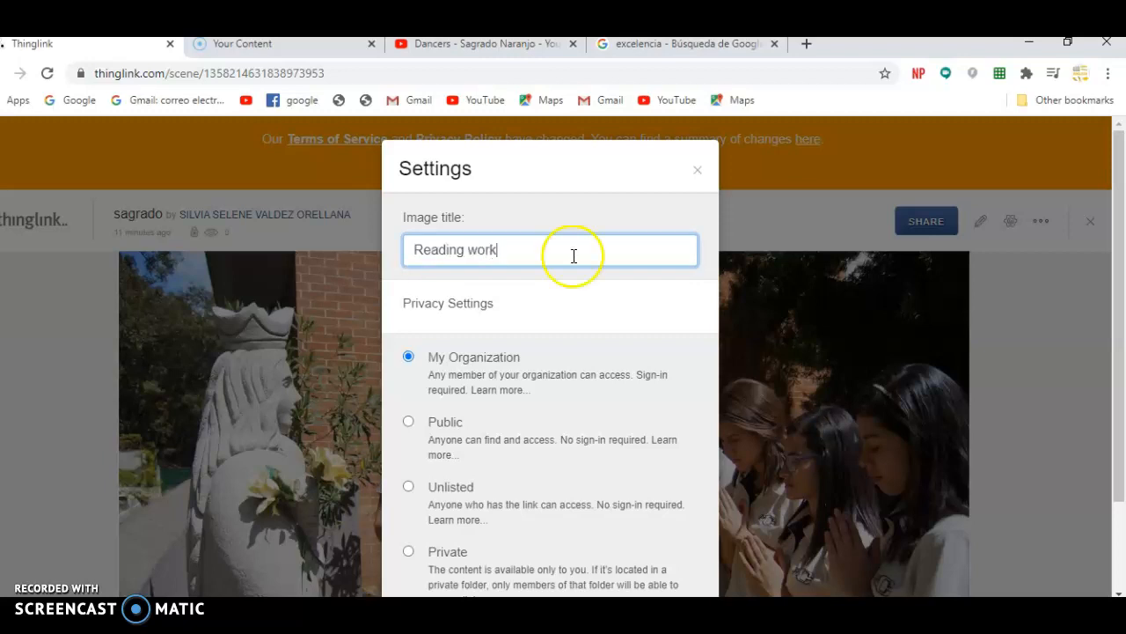
scroll(625, 380, "down", 2)
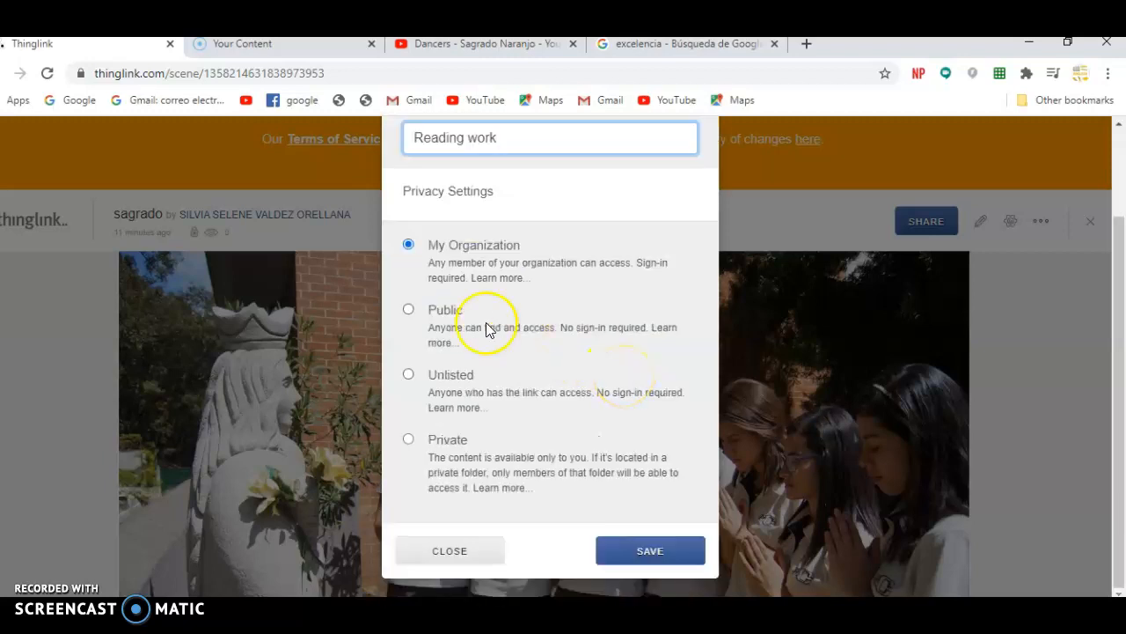
left_click(431, 322)
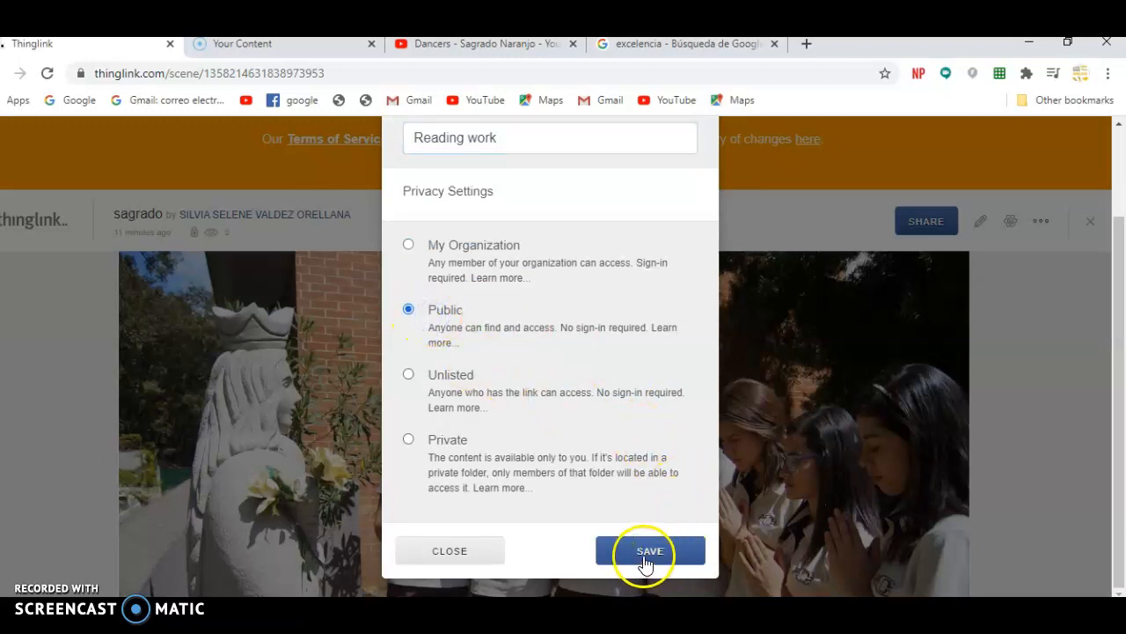
left_click(647, 554)
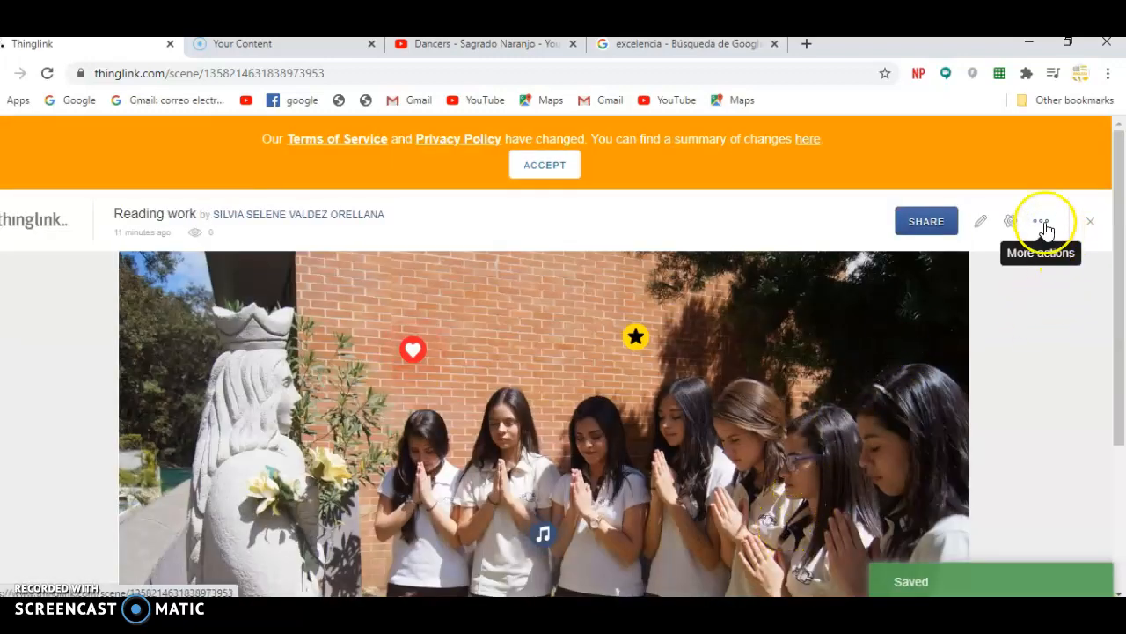
- View the additional actions for the image, and copy its shareable link without hiding the ThingLink interface
left_click(1045, 227)
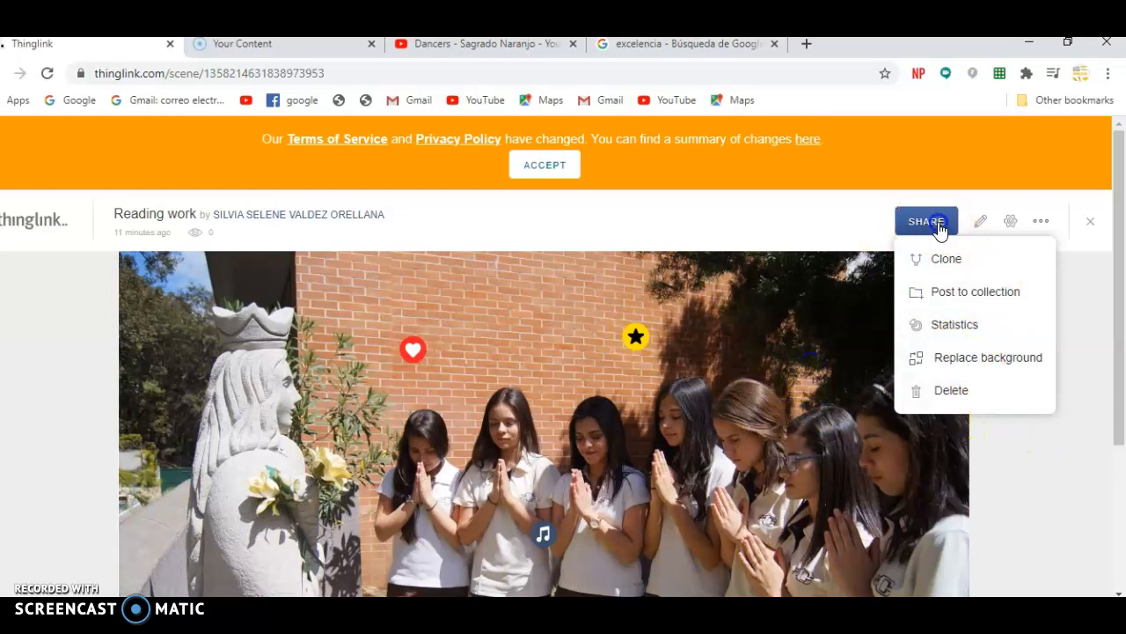
left_click(929, 221)
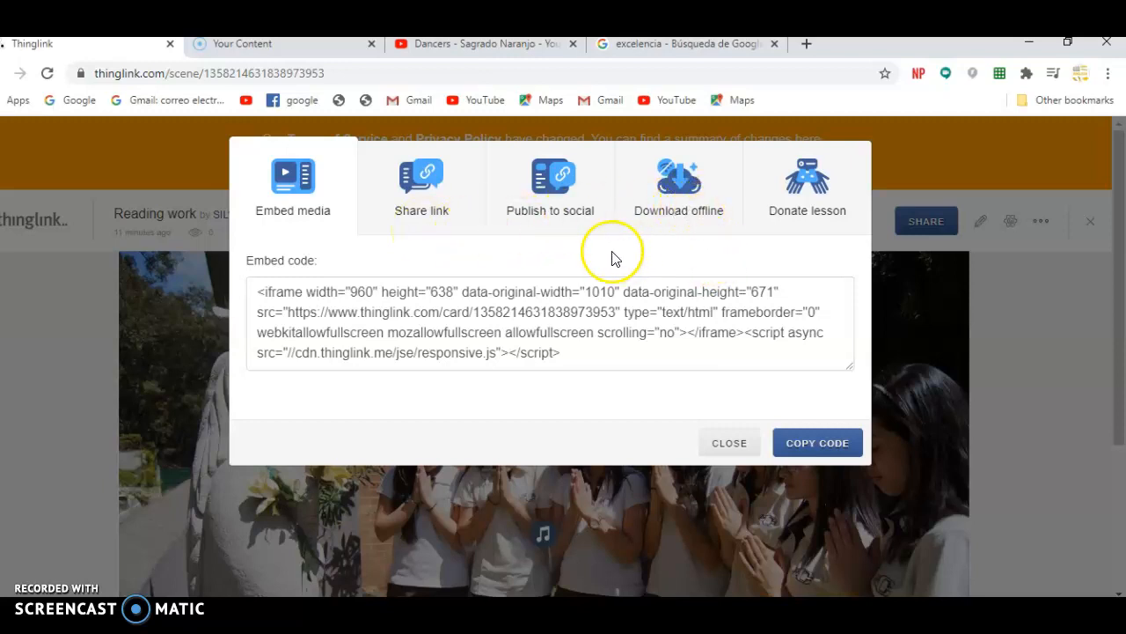
left_click(427, 207)
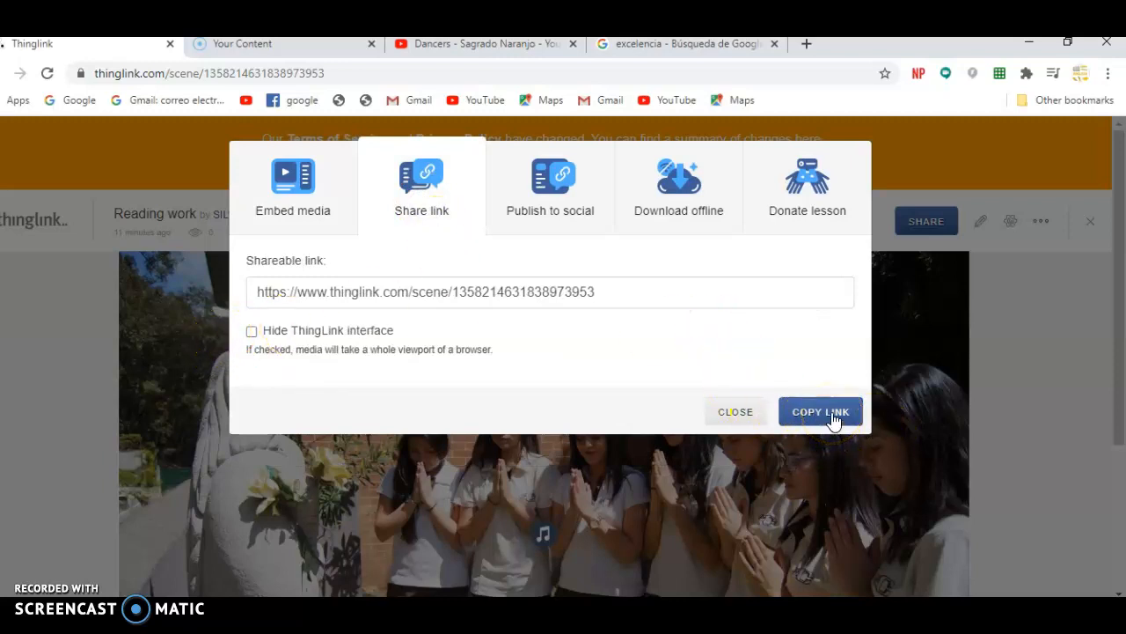
left_click(833, 419)
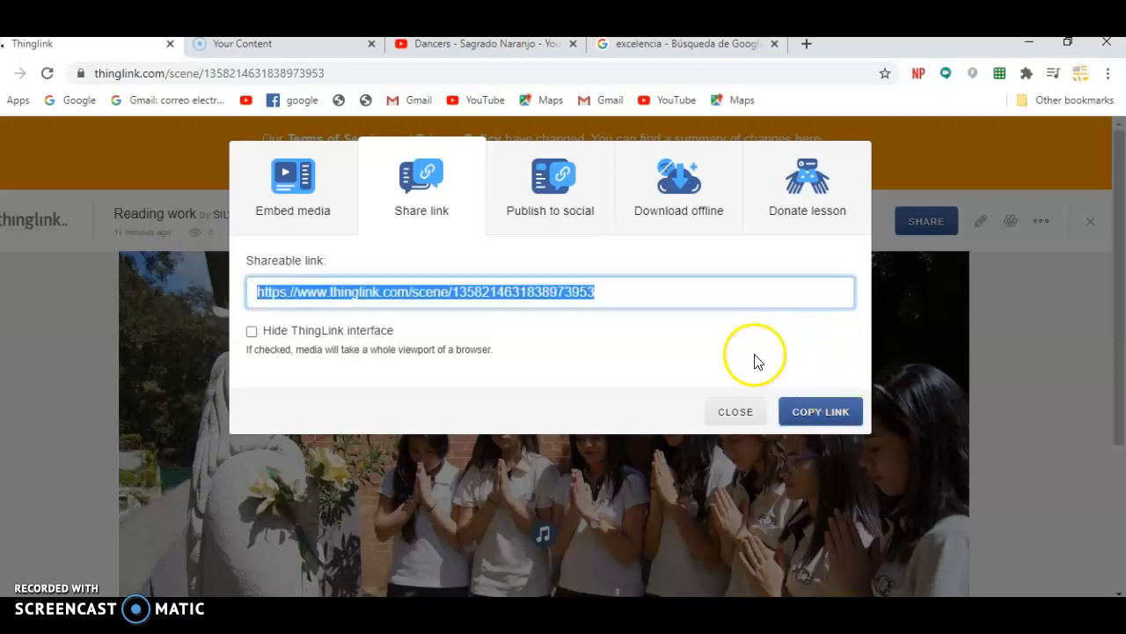
- View the offline download and social publishing options for the image, and close the sharing dialog
left_click(680, 204)
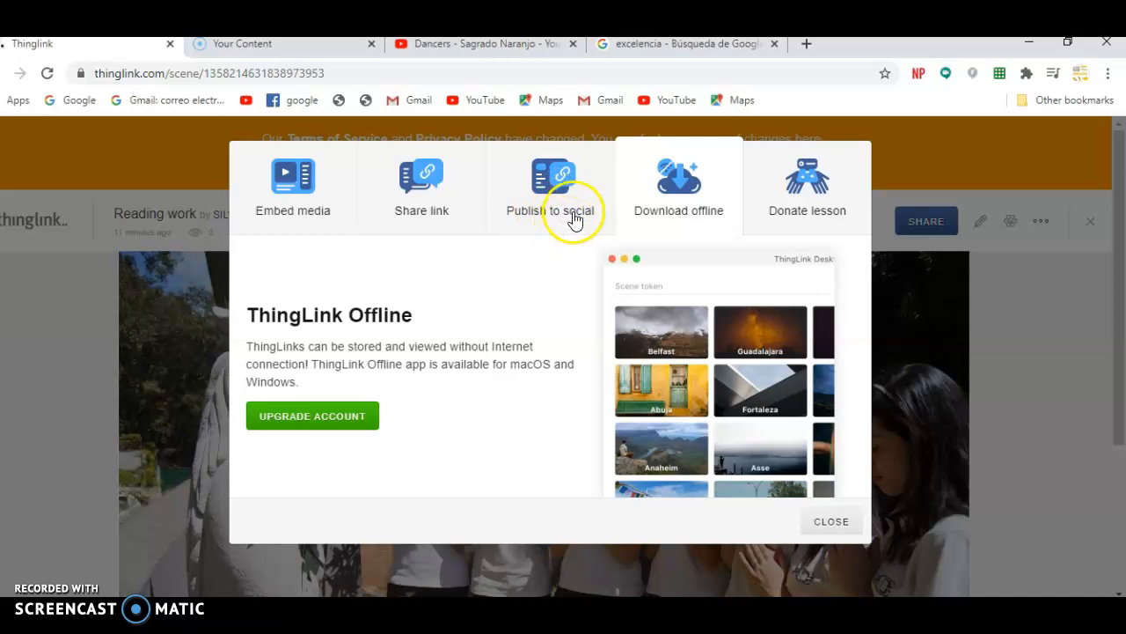
left_click(574, 218)
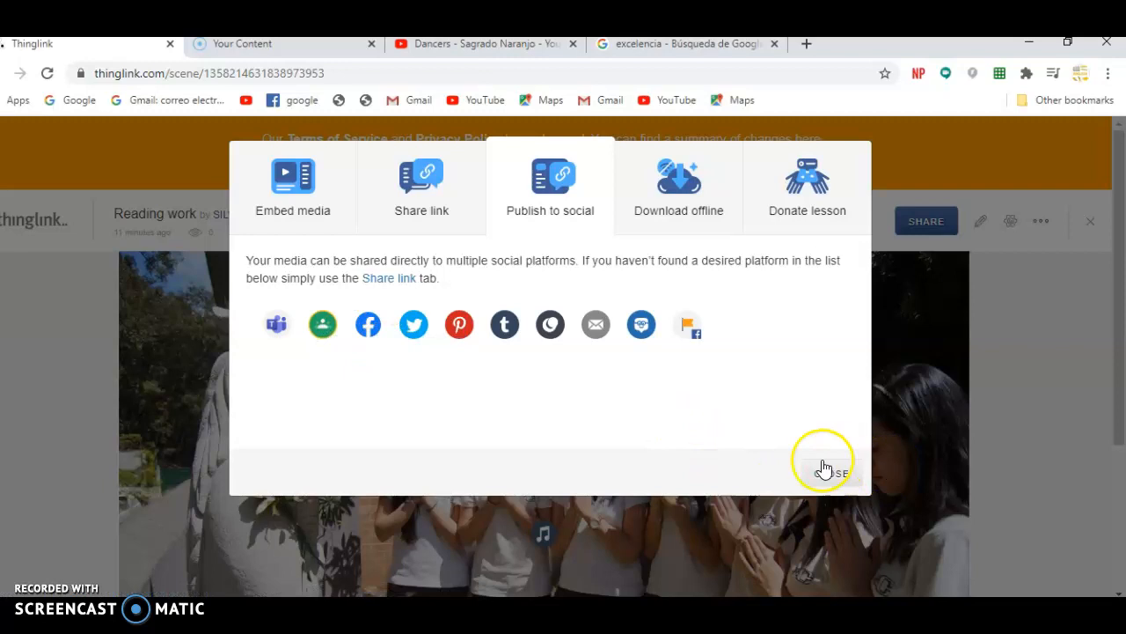
left_click(831, 479)
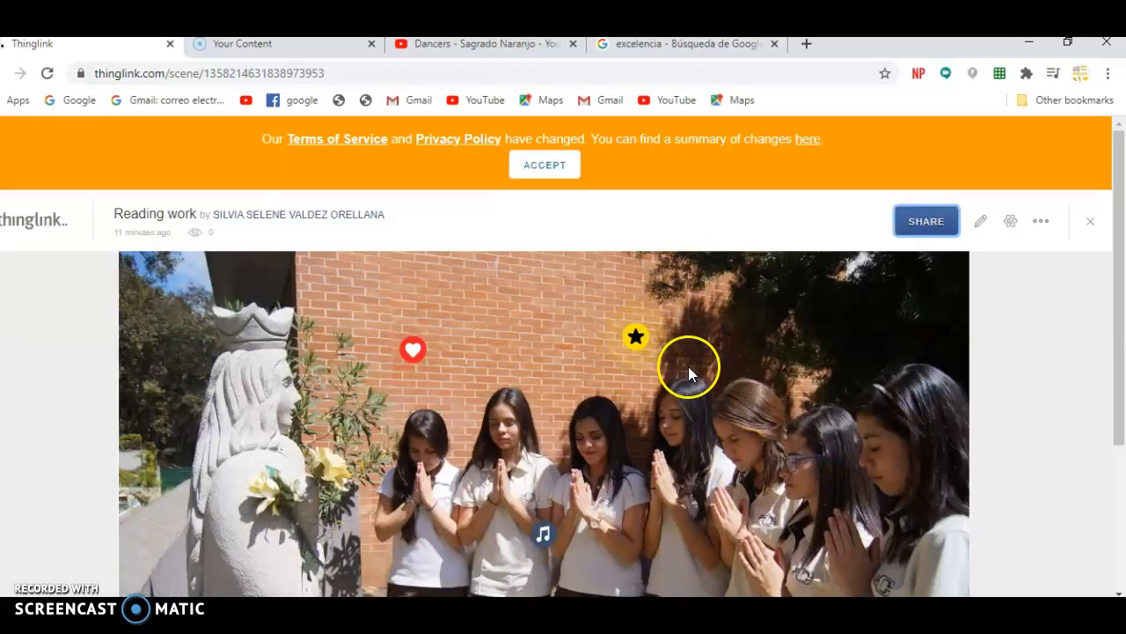
- Look over the finished "Reading work" scene, and return to the media collection to browse the other images
scroll(643, 396, "down", 3)
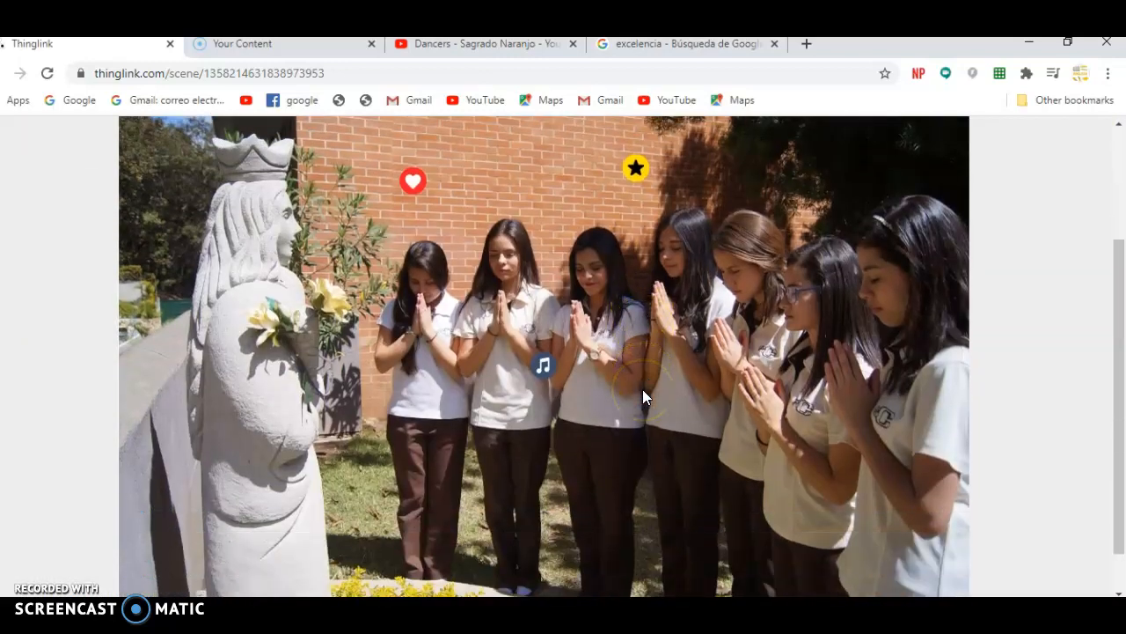
scroll(643, 396, "up", 3)
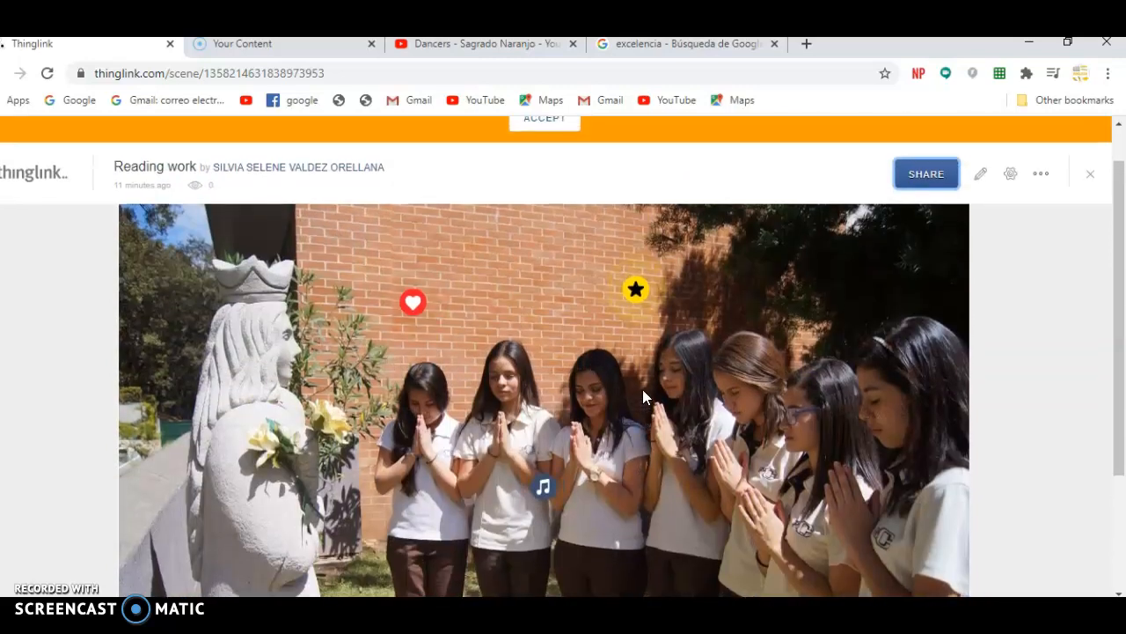
left_click(684, 374)
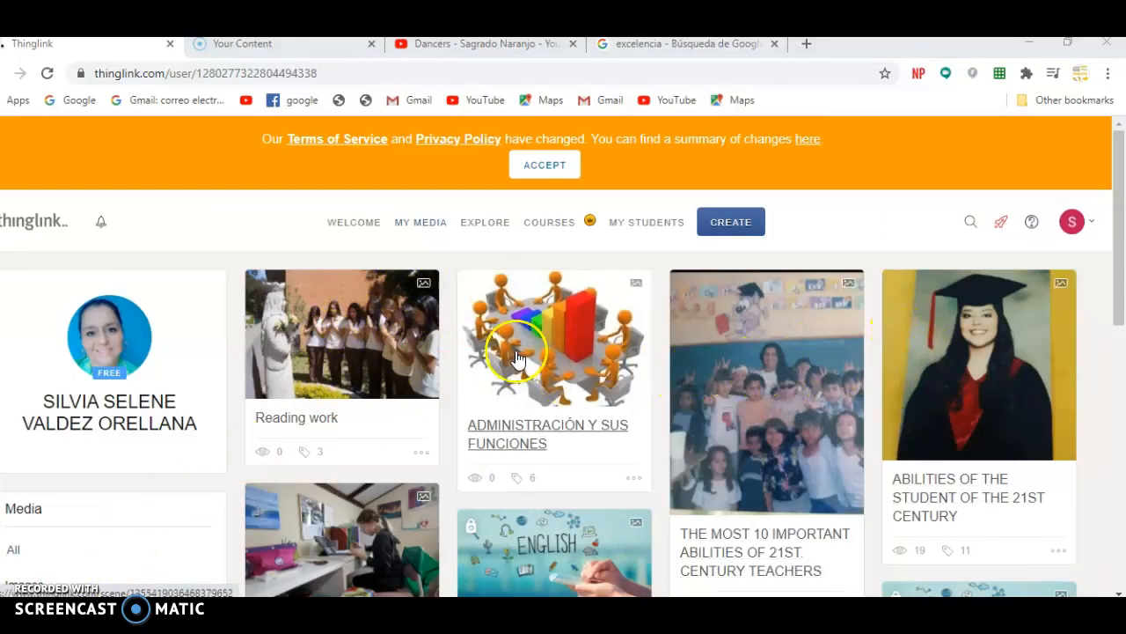
scroll(718, 454, "down", 2)
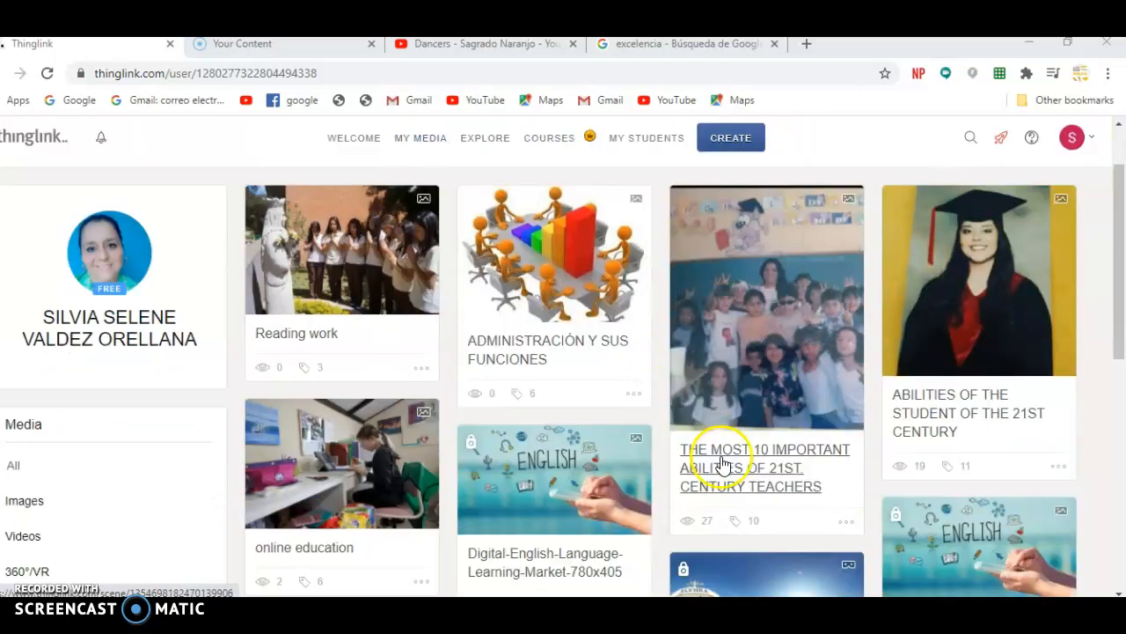